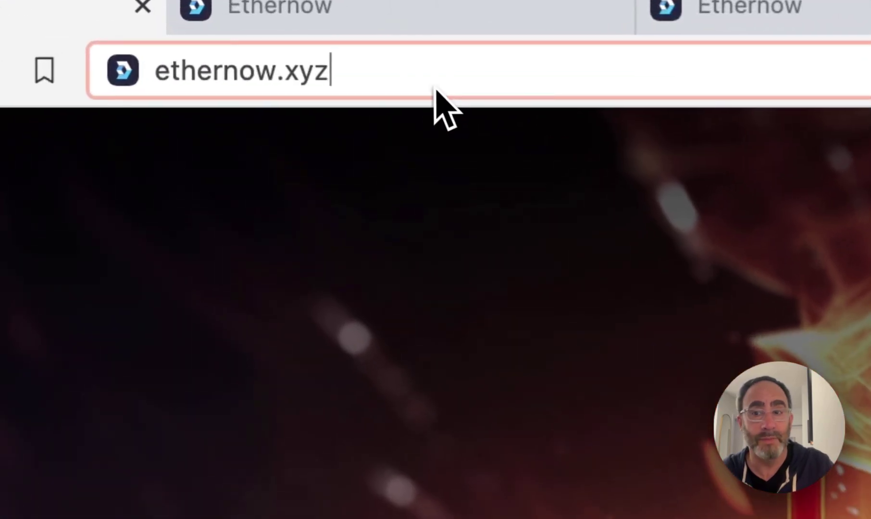
# Load ethernow.xyz and sort the live mempool feed by Newest First instead of highest gas
pyautogui.press('Return')
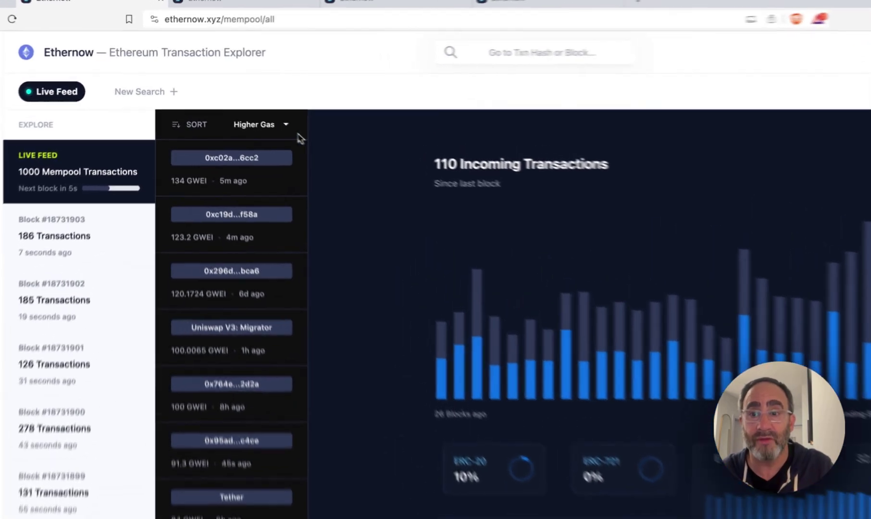
pyautogui.click(249, 110)
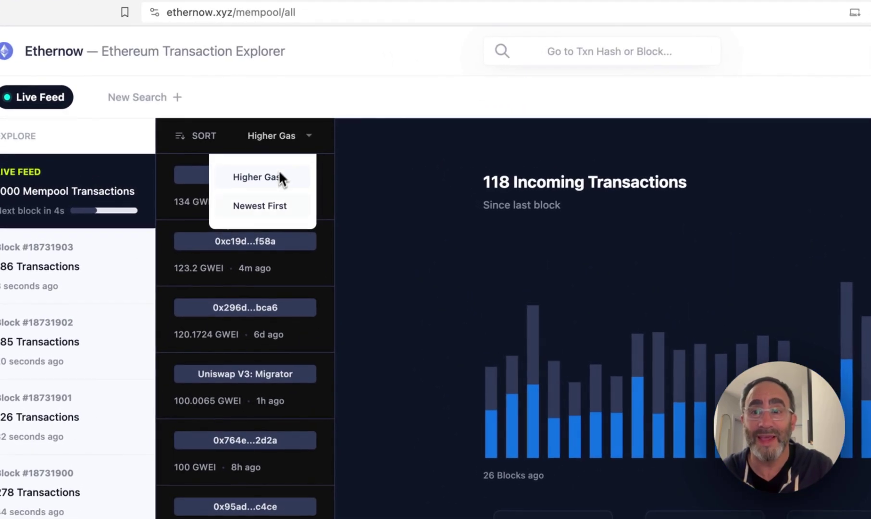
pyautogui.click(274, 204)
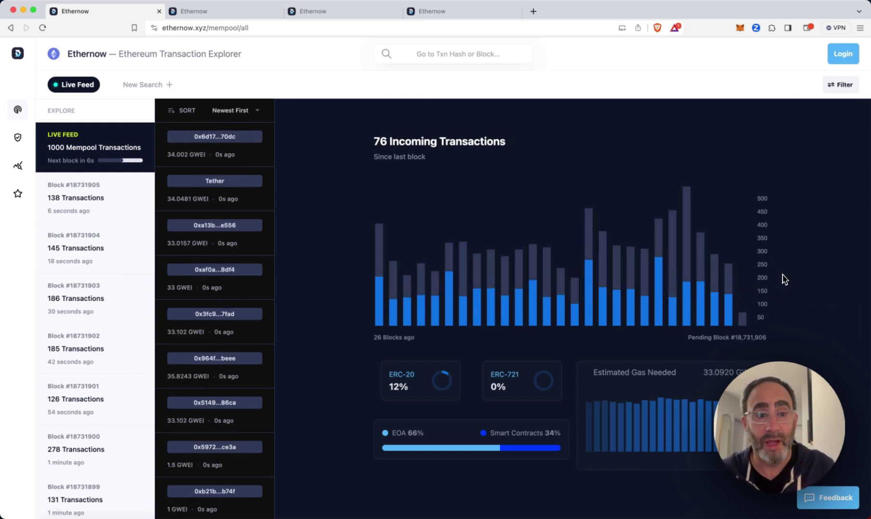
pyautogui.moveTo(731, 284)
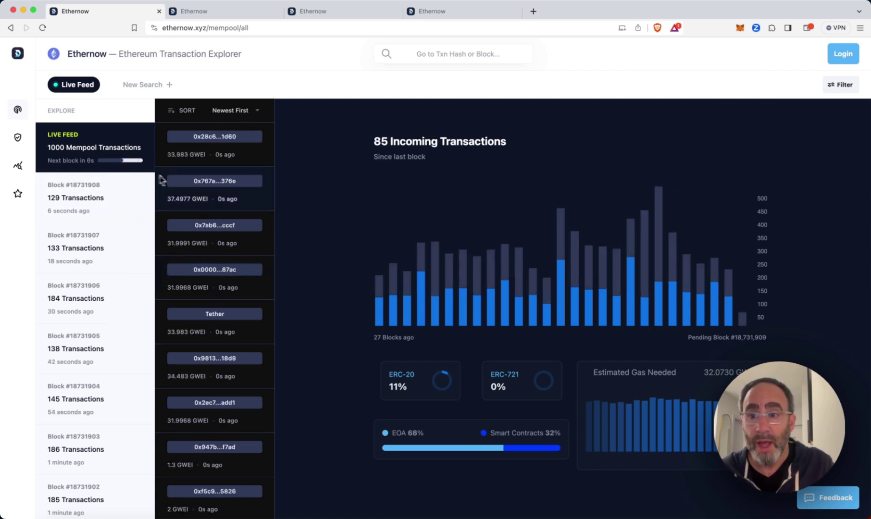
# Open a mempool transaction, then jump to block #18731909's overview with its 147 transactions
pyautogui.click(236, 159)
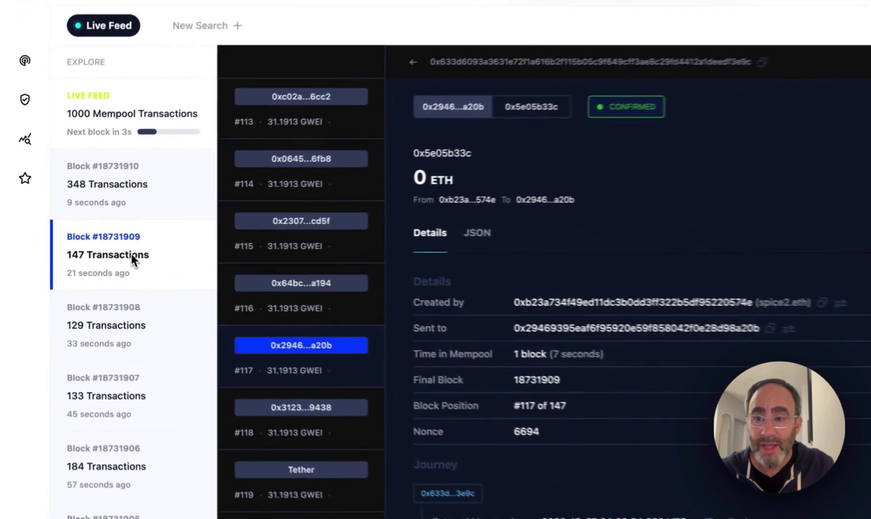
pyautogui.click(90, 248)
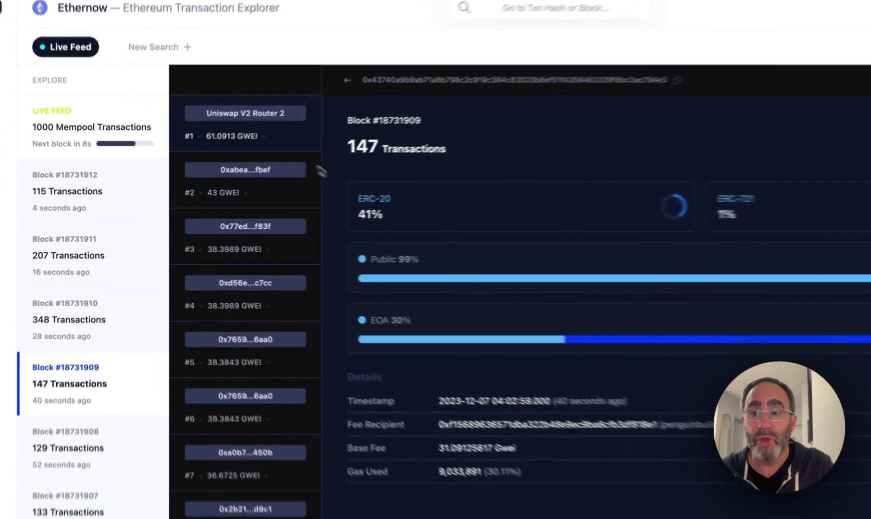
# Step through the block's transactions #1–#4, viewing #4 as raw JSON before returning to Details
pyautogui.click(220, 154)
pyautogui.click(278, 164)
pyautogui.click(282, 249)
pyautogui.click(288, 308)
pyautogui.click(459, 247)
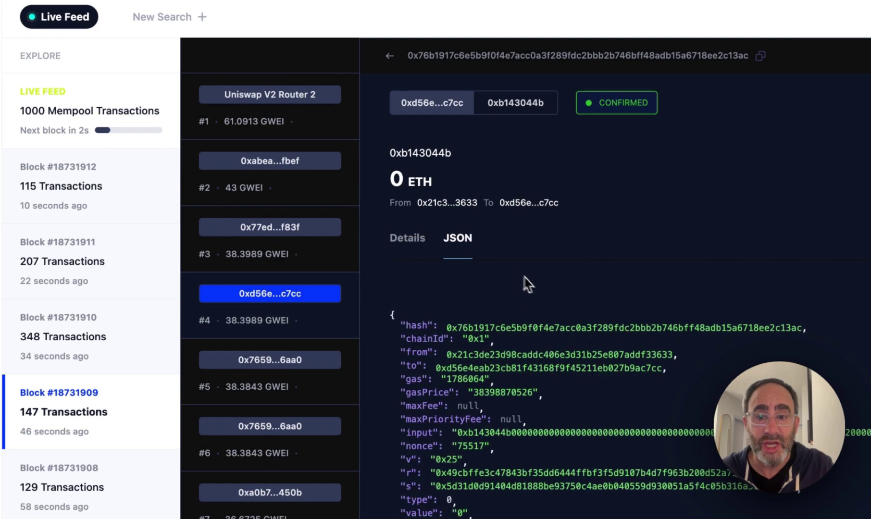
pyautogui.scroll(-10, 564, 288)
pyautogui.scroll(10, 565, 289)
pyautogui.click(408, 238)
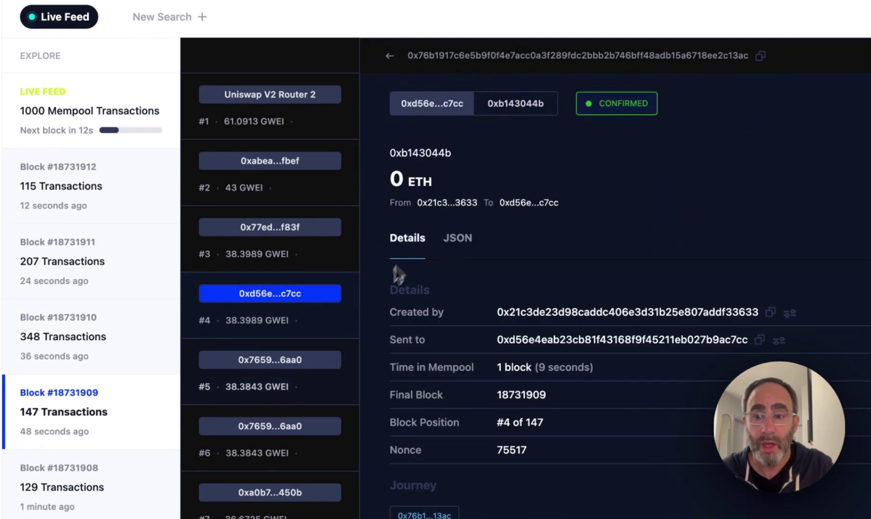
# Open block #18731910's first transaction, the 0.925 WETH for 0.0033 ETH Uniswap V3 swap
pyautogui.click(78, 337)
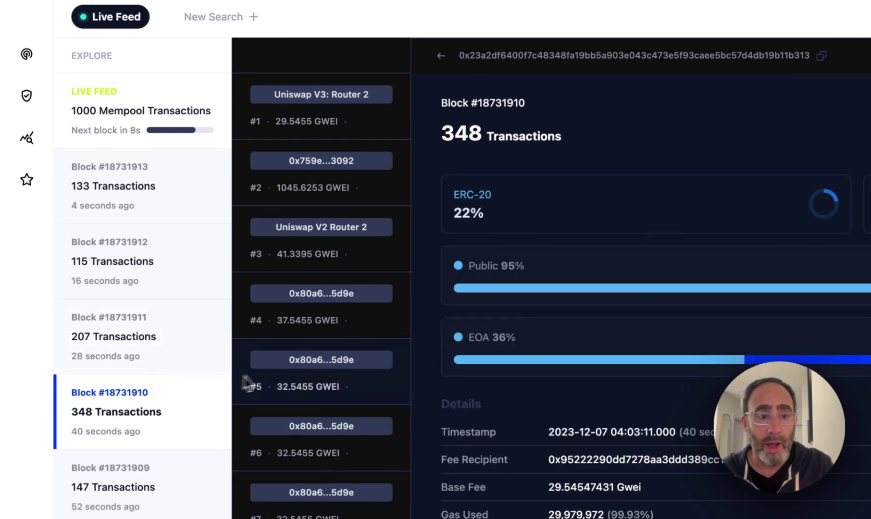
pyautogui.click(308, 134)
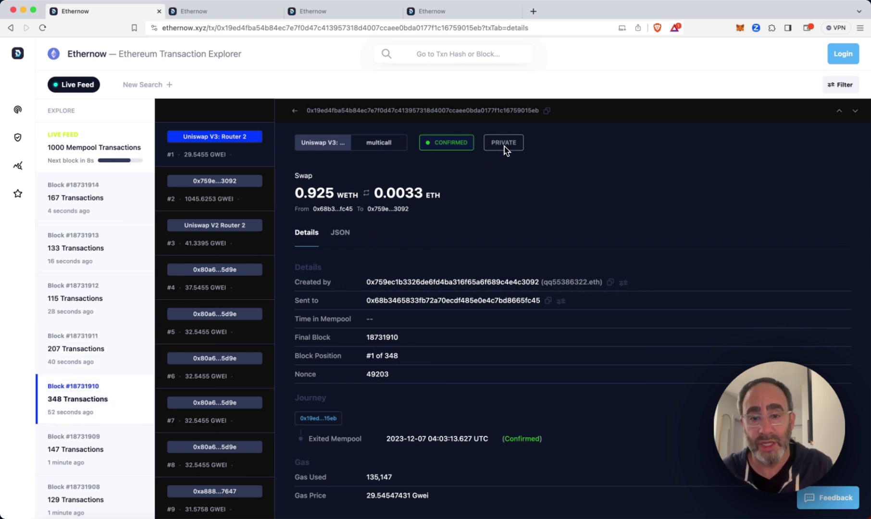
pyautogui.scroll(-2, 385, 356)
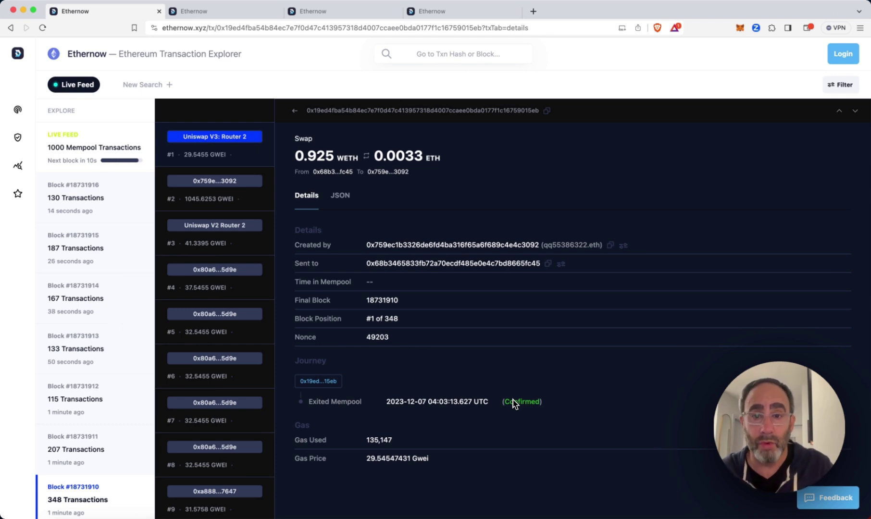
# Switch to the replaced transaction's tab and select its page address
pyautogui.click(195, 11)
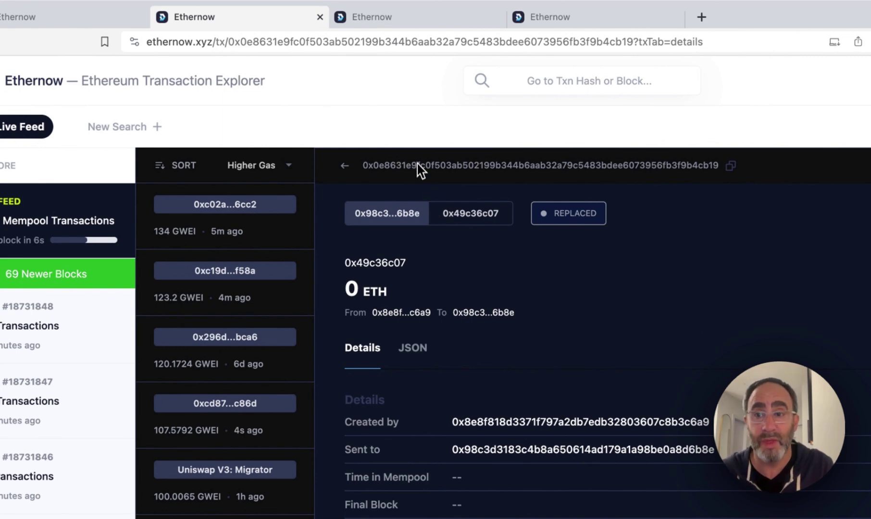
pyautogui.doubleClick(358, 44)
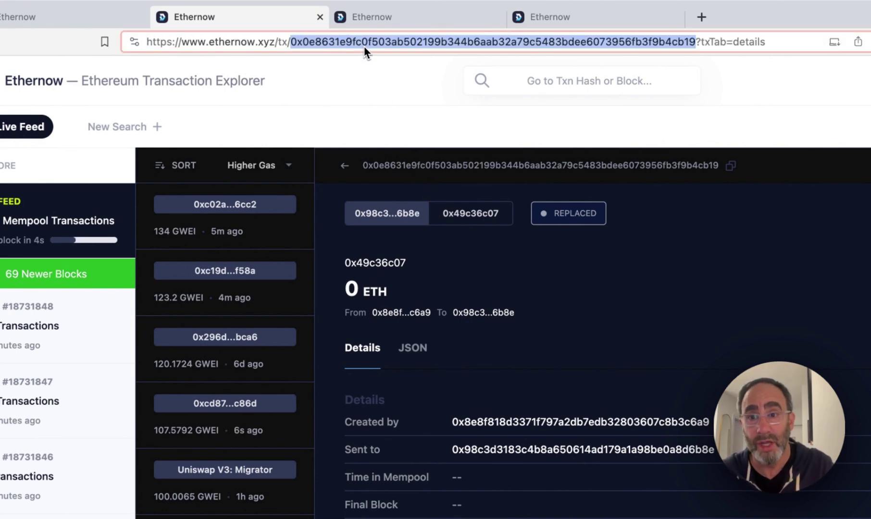
pyautogui.press('super+a')
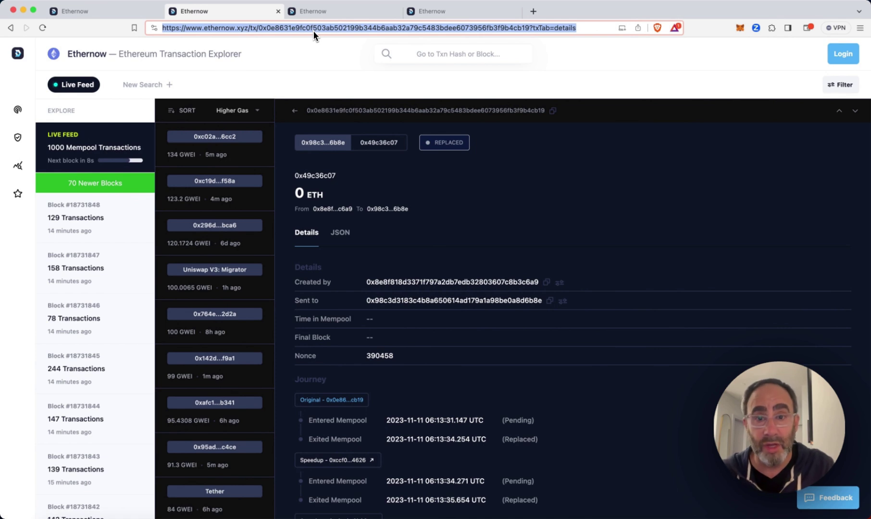
# Scroll through the Journey section's long chain of Speedup replacements
pyautogui.scroll(-1, 382, 232)
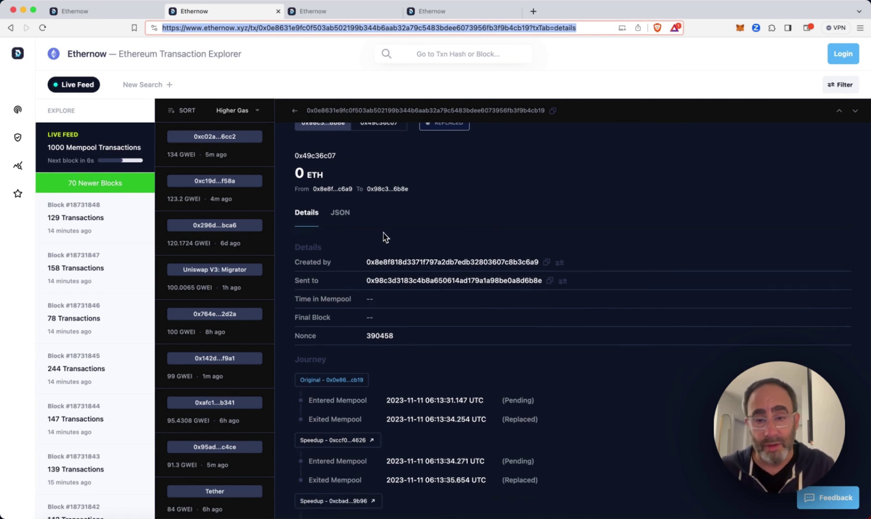
pyautogui.scroll(-10, 440, 339)
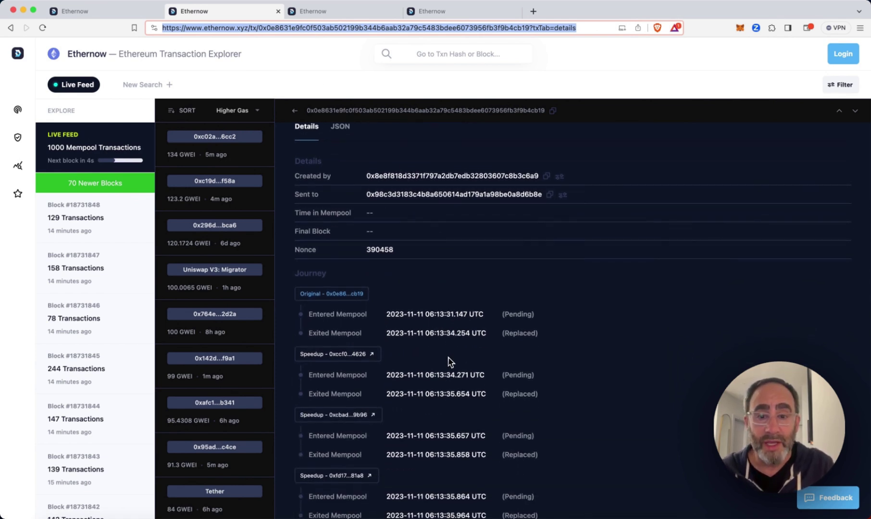
pyautogui.scroll(-11, 451, 365)
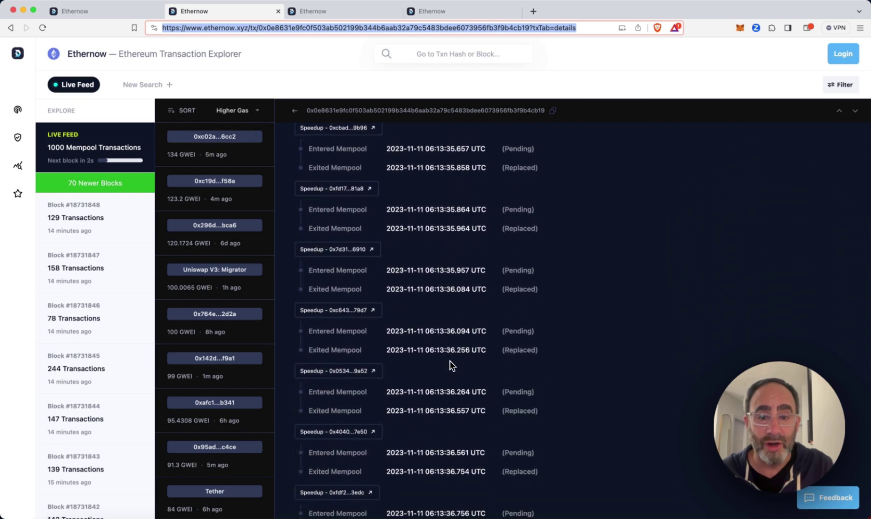
pyautogui.scroll(-10, 450, 365)
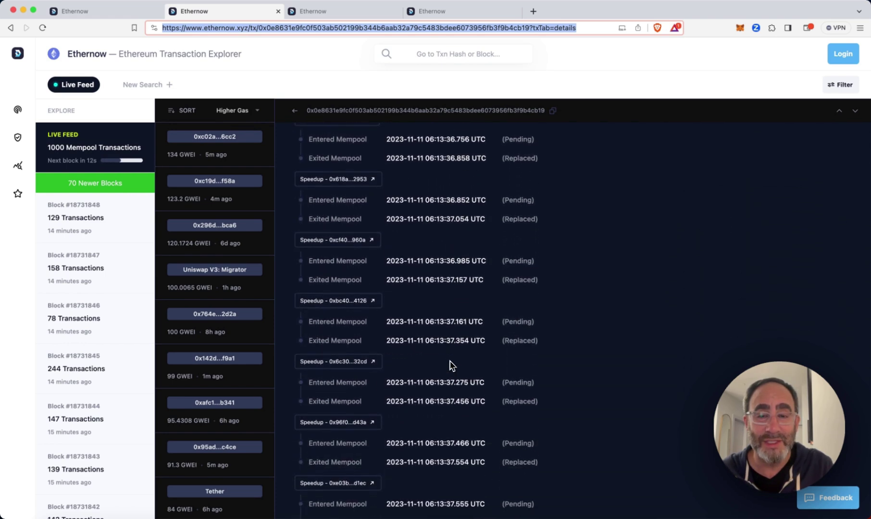
pyautogui.scroll(1, 451, 366)
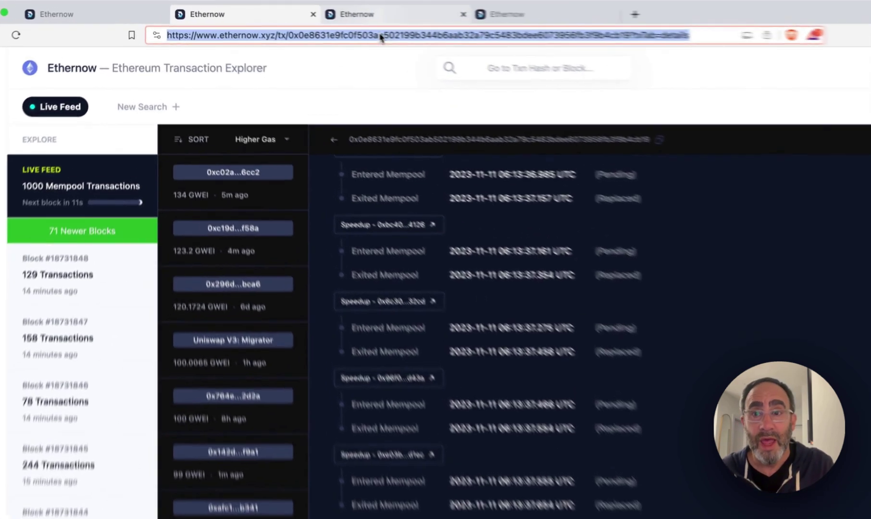
# Switch to the block 18721577 tab and select its page address and Fee Recipient address
pyautogui.click(329, 14)
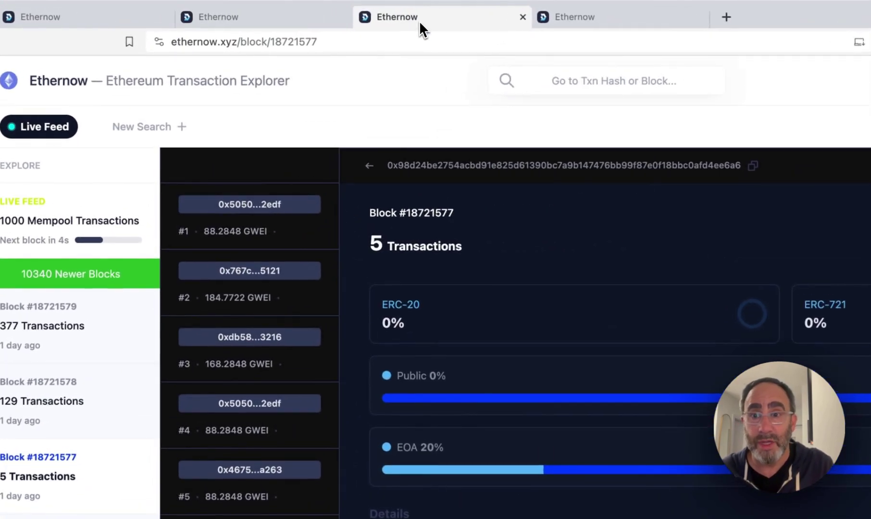
pyautogui.doubleClick(332, 41)
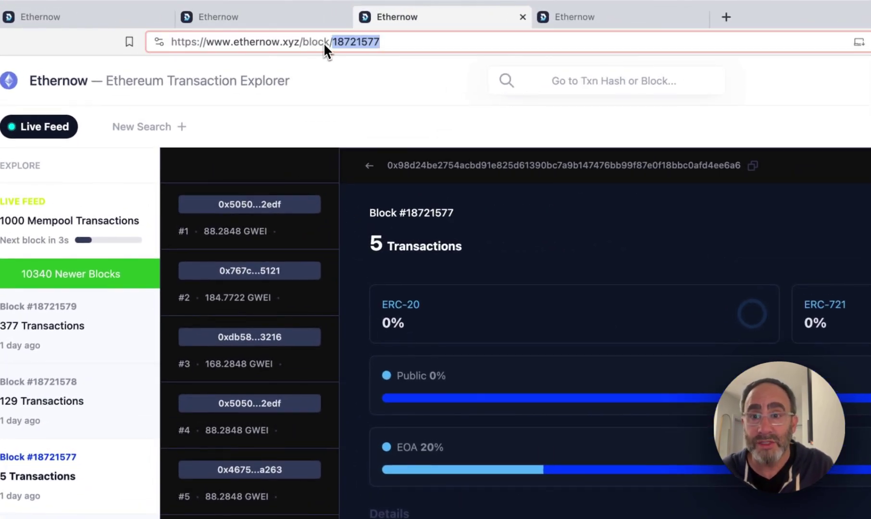
pyautogui.tripleClick(309, 44)
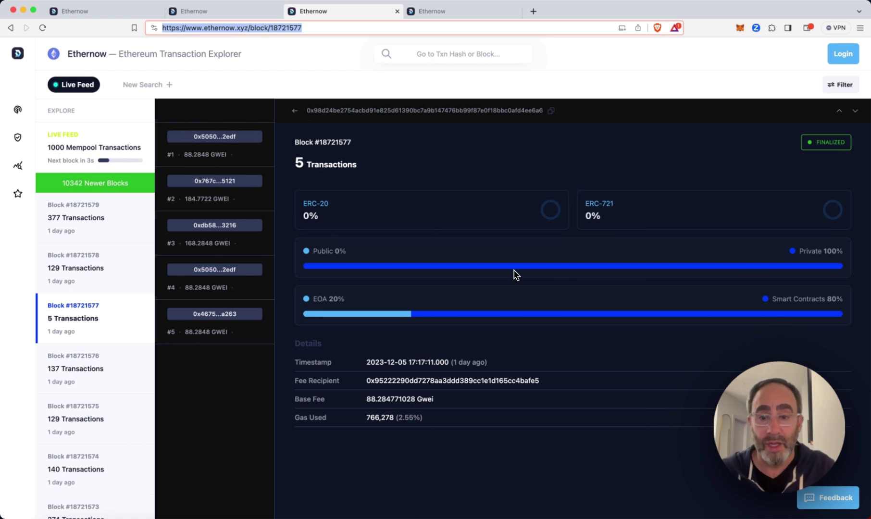
pyautogui.doubleClick(483, 382)
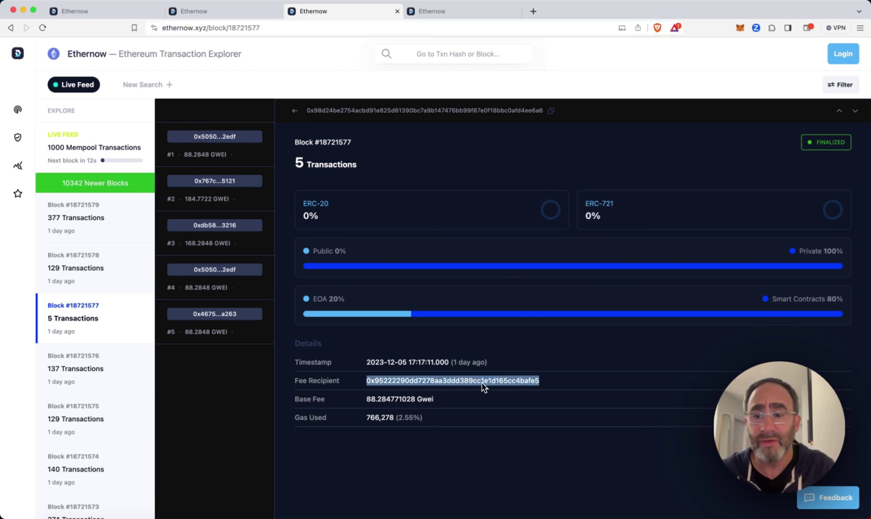
# Open the block's private transactions #5 through #1, then return to the live mempool feed
pyautogui.click(253, 323)
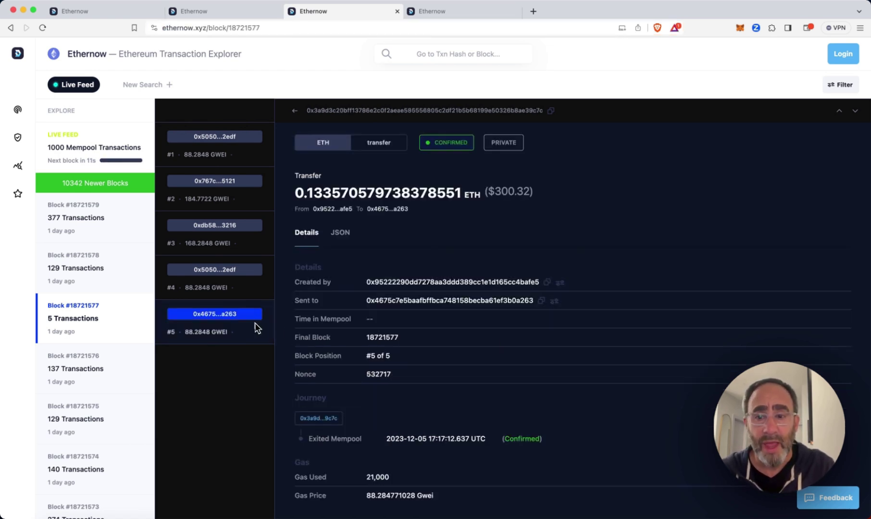
pyautogui.click(236, 287)
pyautogui.click(225, 243)
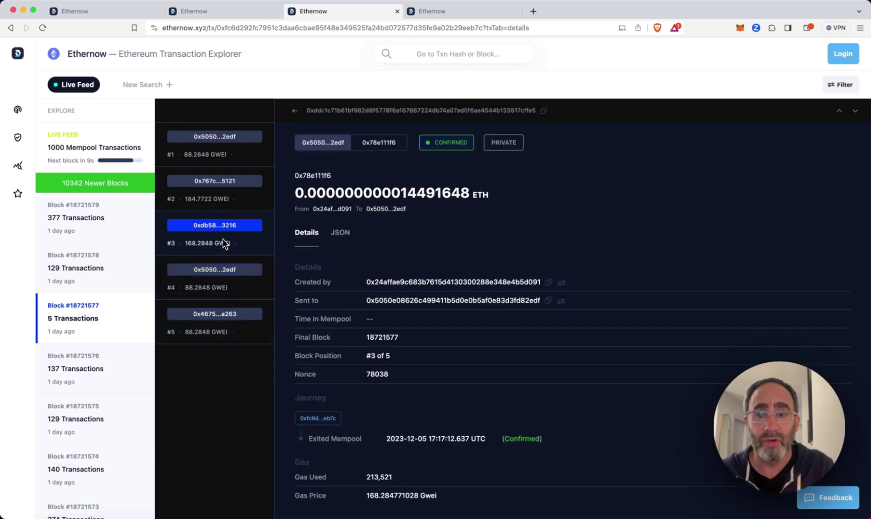
pyautogui.click(220, 194)
pyautogui.click(219, 153)
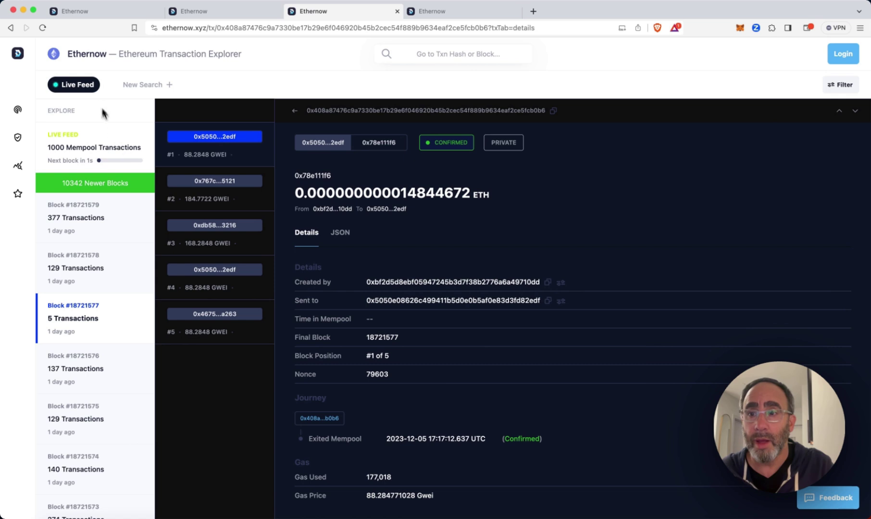
pyautogui.click(86, 144)
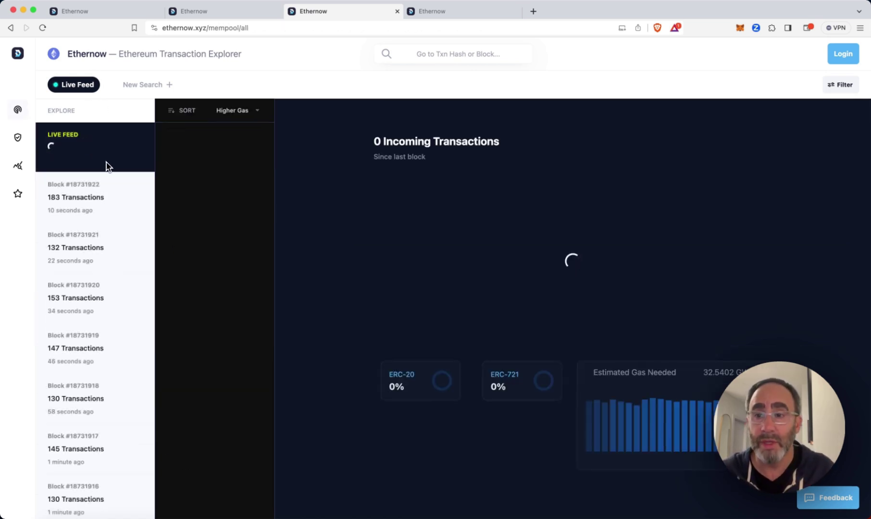
# Filter the live feed to Uniswap and open block #18731925's Uniswap V2 Router 2 transaction #9
pyautogui.click(77, 10)
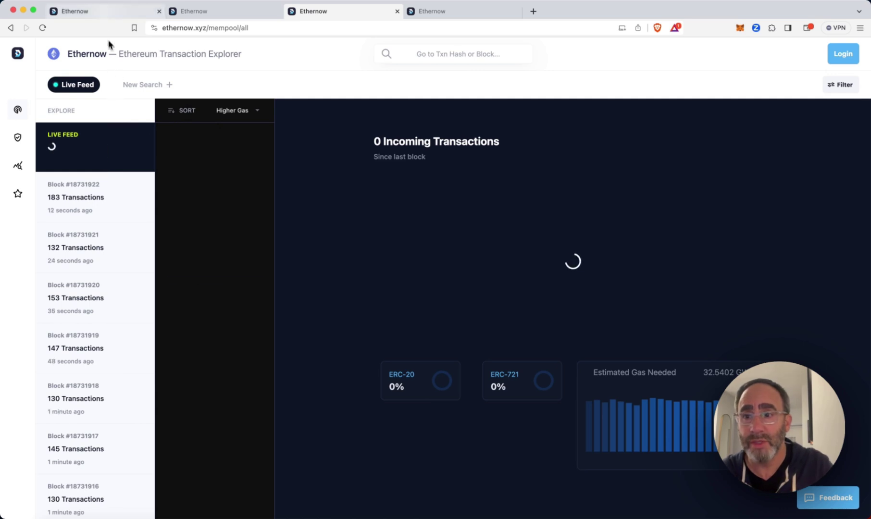
pyautogui.click(93, 144)
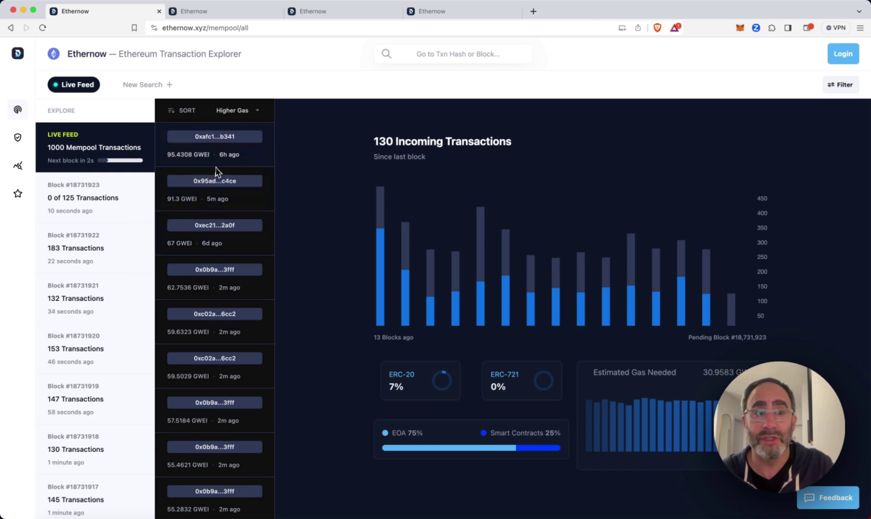
pyautogui.click(840, 85)
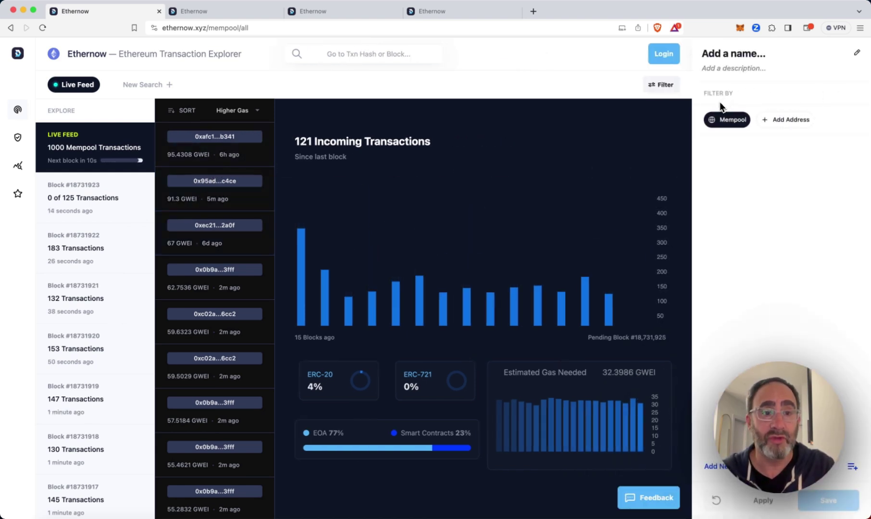
pyautogui.click(780, 119)
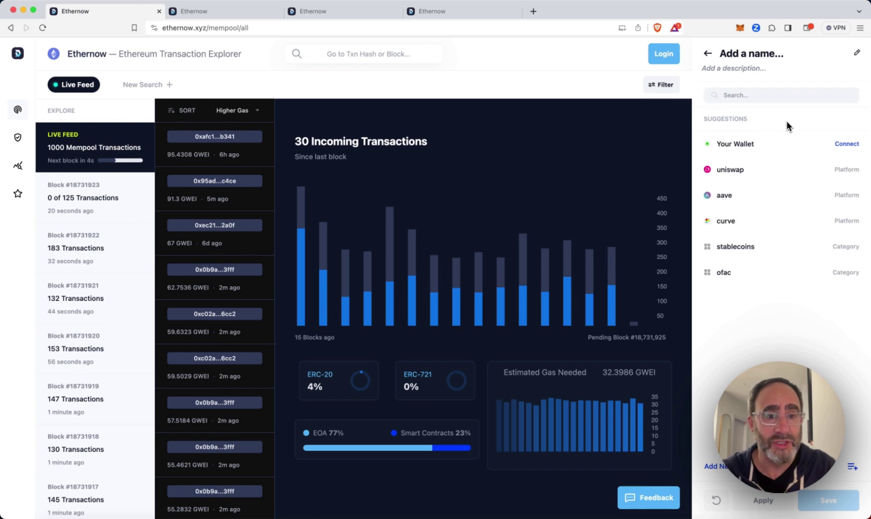
pyautogui.click(743, 170)
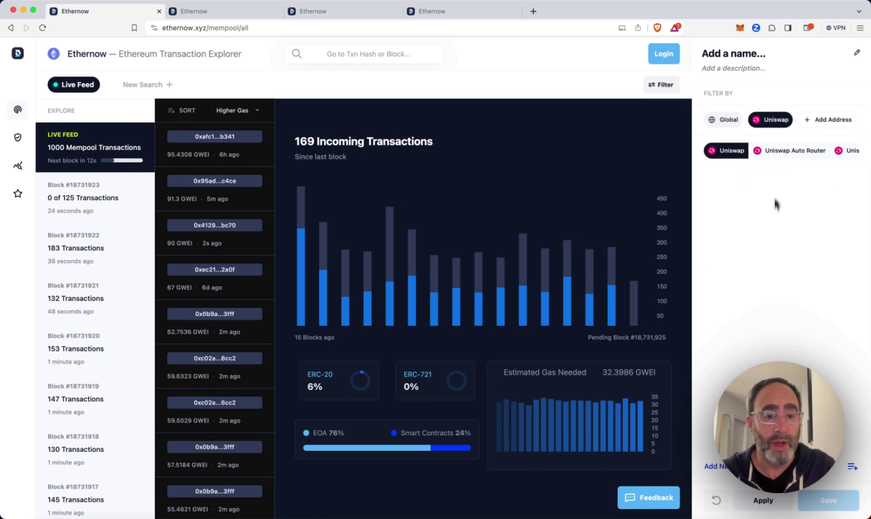
pyautogui.click(764, 502)
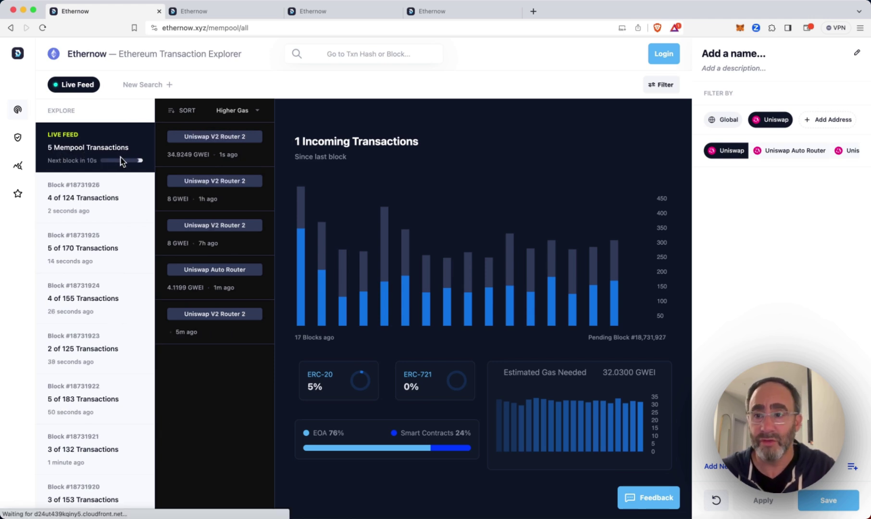
pyautogui.click(89, 241)
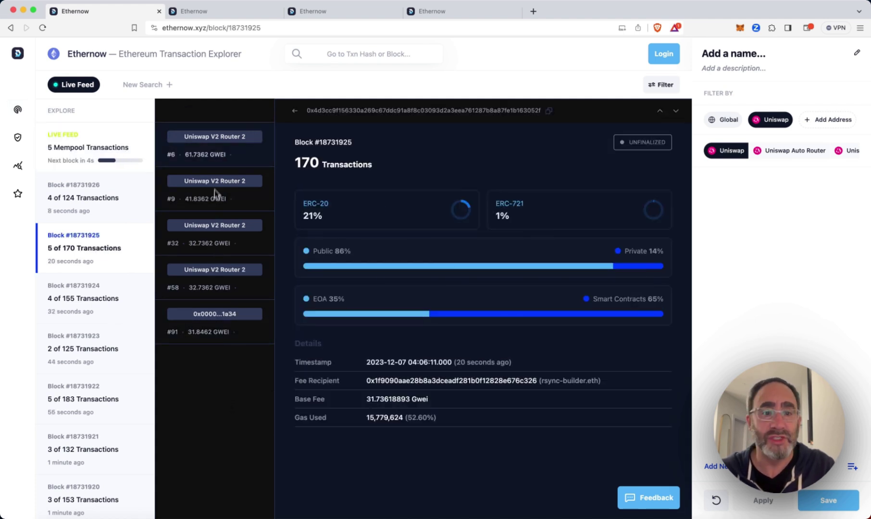
pyautogui.click(233, 199)
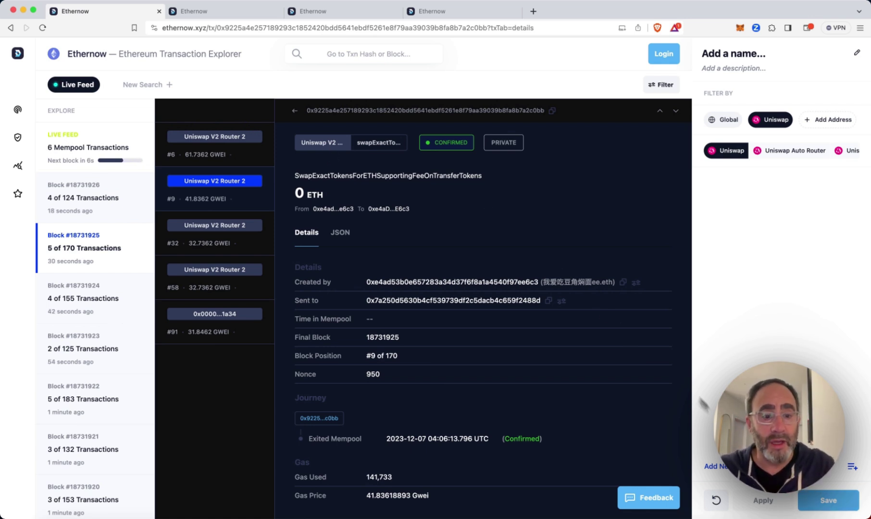
# Clear all existing filters and add a Status filter to the feed
pyautogui.click(717, 501)
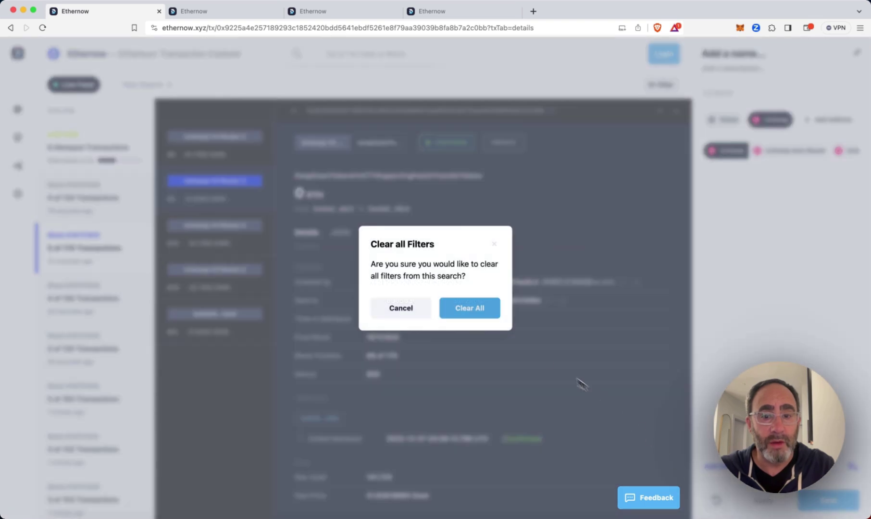
pyautogui.click(471, 308)
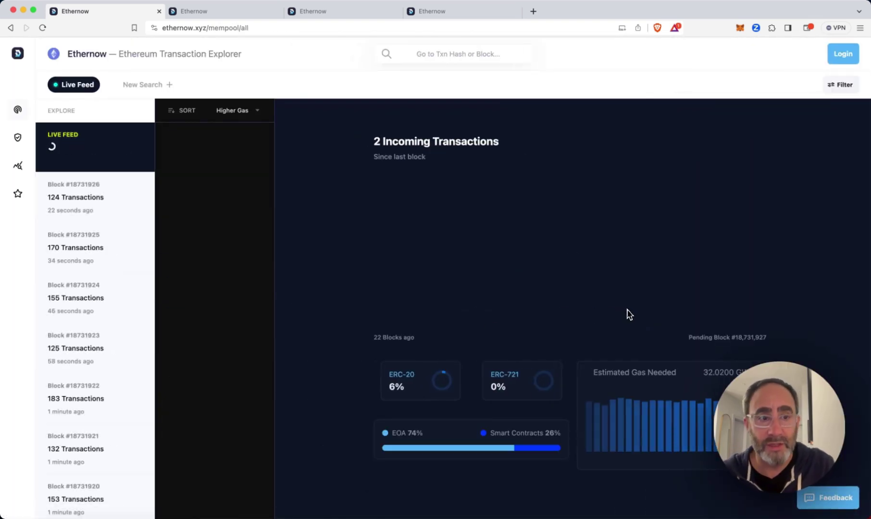
pyautogui.click(837, 89)
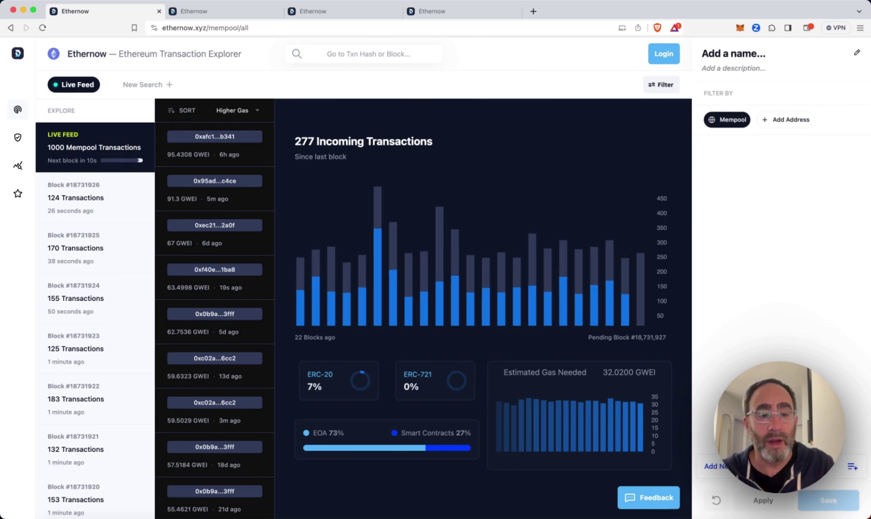
pyautogui.click(716, 466)
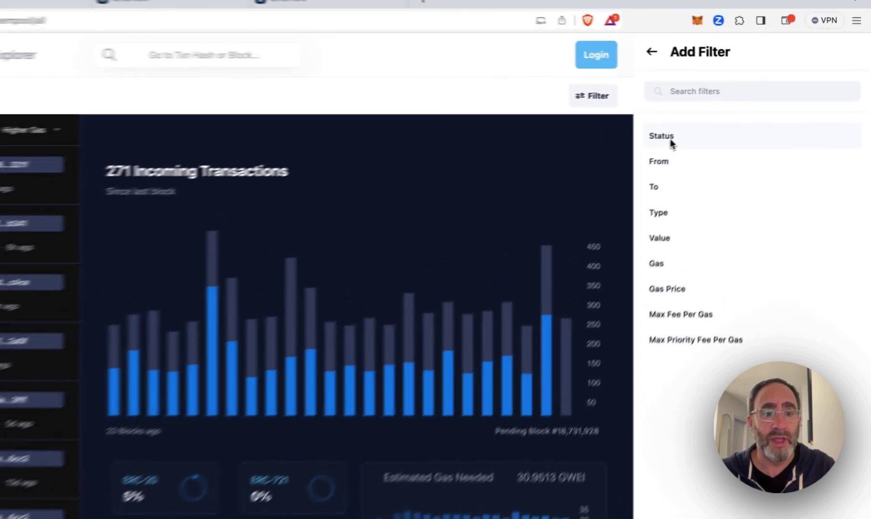
pyautogui.click(720, 117)
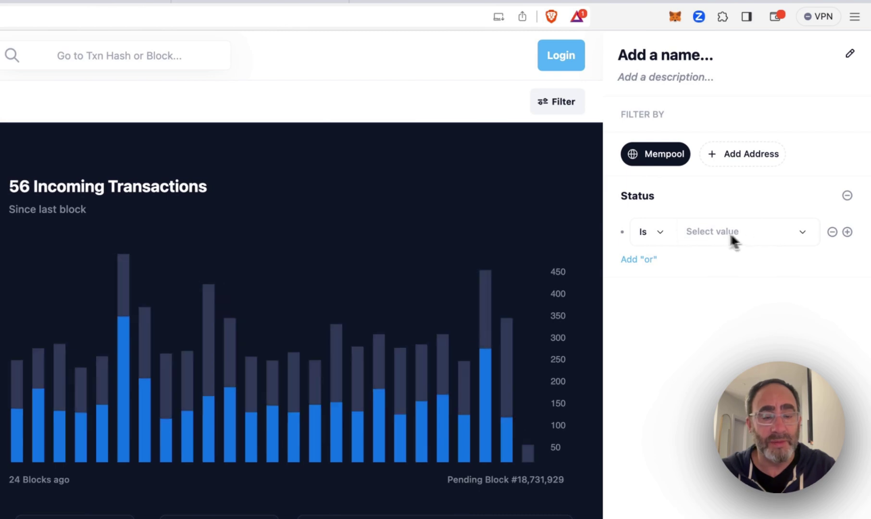
# Apply the Status filter as Is confirmed, then change it to Not confirmed and reapply
pyautogui.click(667, 231)
pyautogui.click(662, 230)
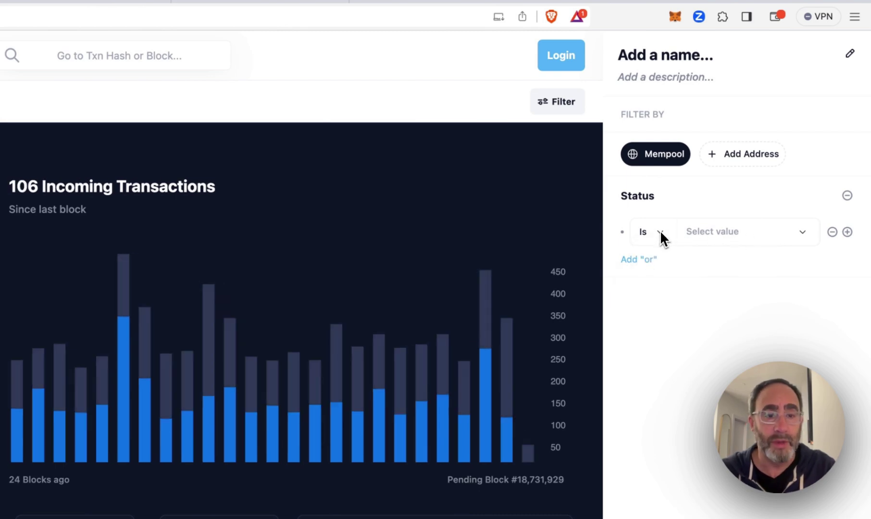
pyautogui.click(750, 233)
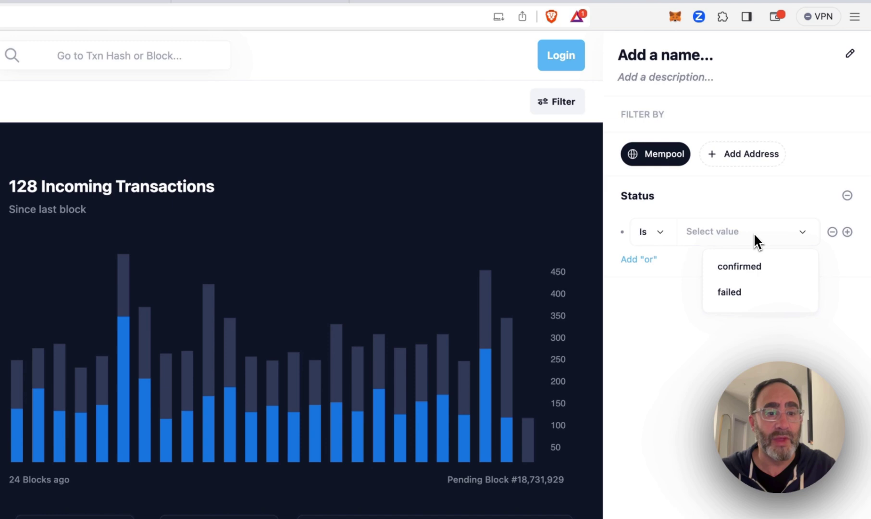
pyautogui.click(749, 265)
pyautogui.click(765, 501)
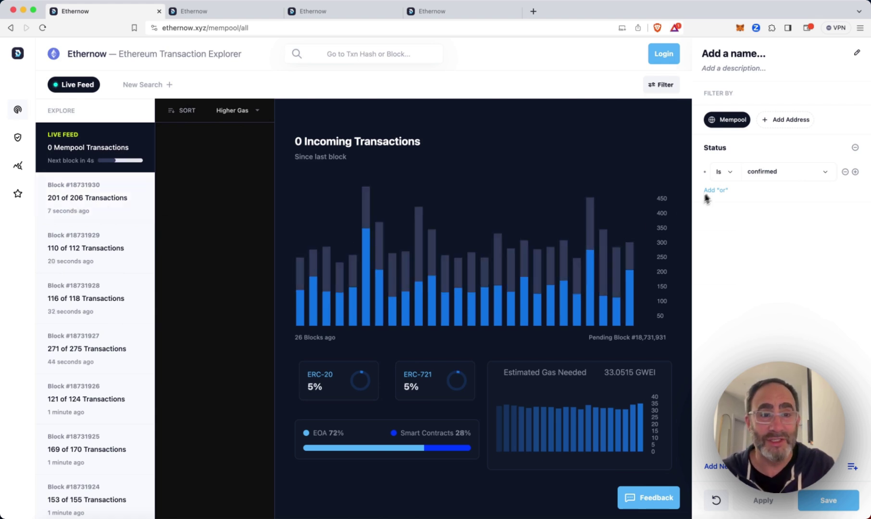
pyautogui.click(727, 210)
pyautogui.click(755, 496)
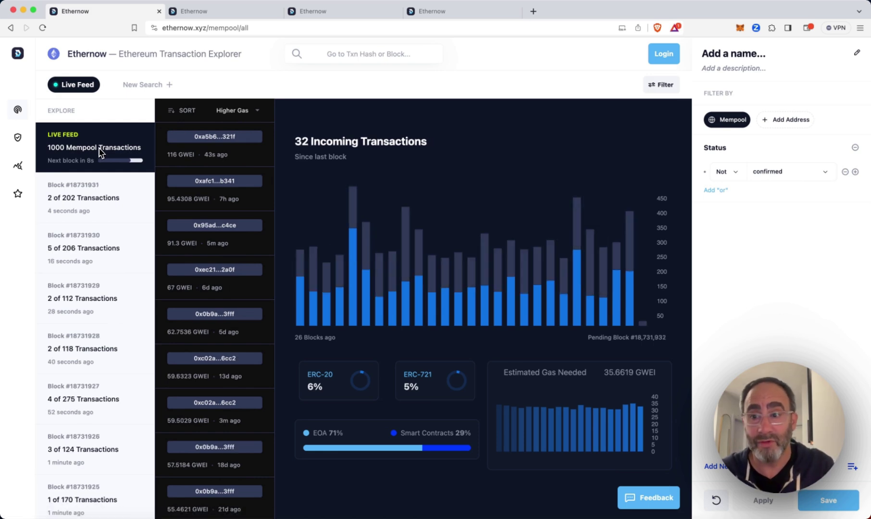
# Open block #18731931 and review its failed 0x3fc9...7fad and Uniswap V2 Router 2 transactions
pyautogui.click(93, 208)
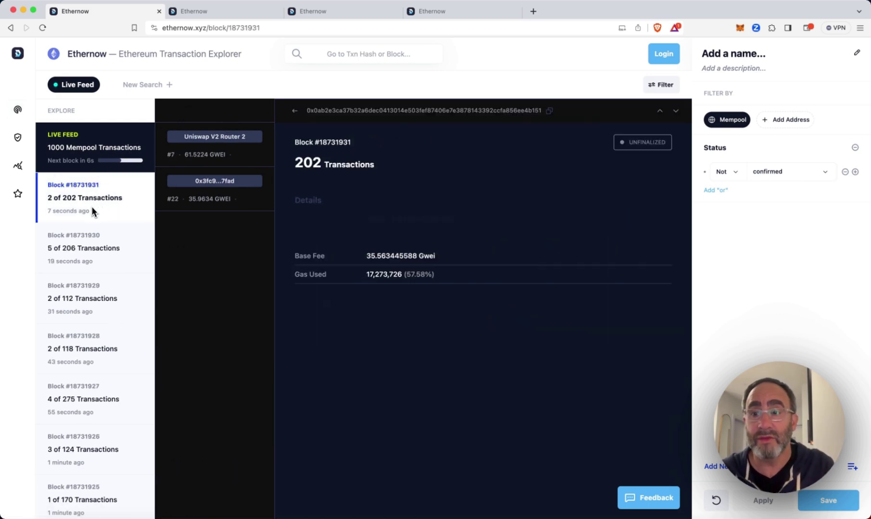
pyautogui.click(220, 153)
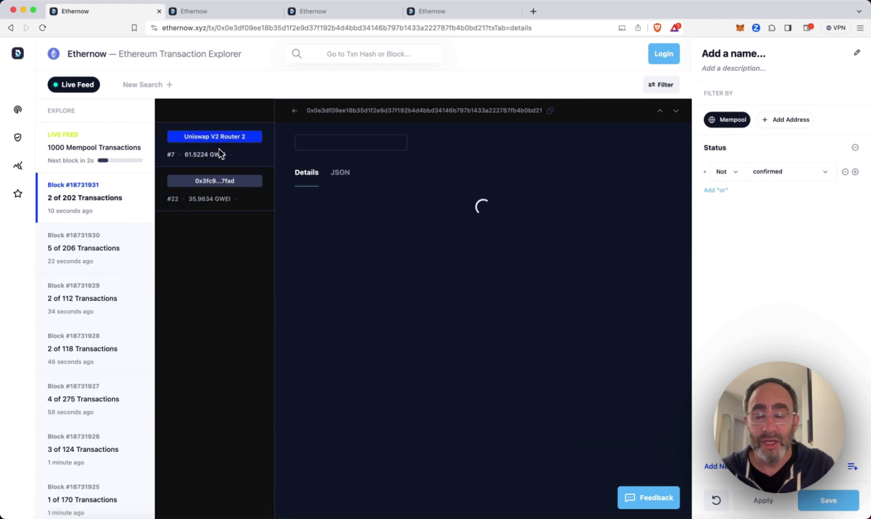
pyautogui.click(228, 184)
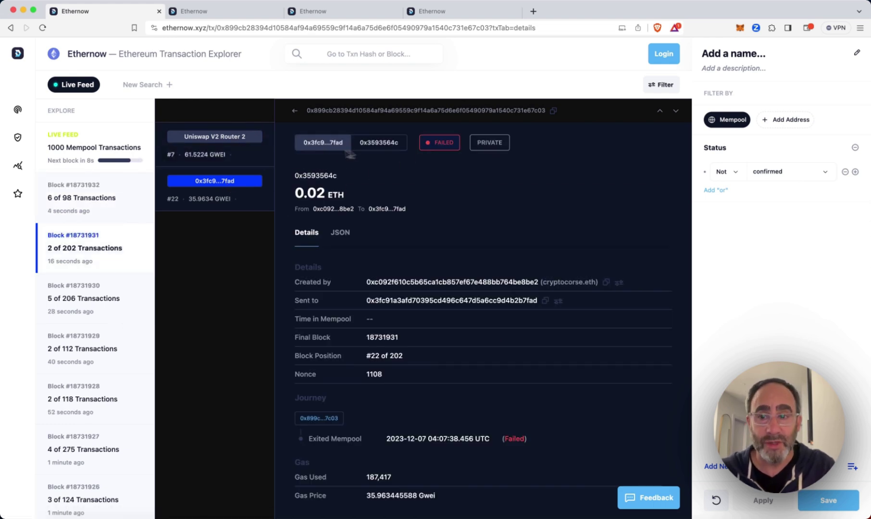
pyautogui.click(214, 144)
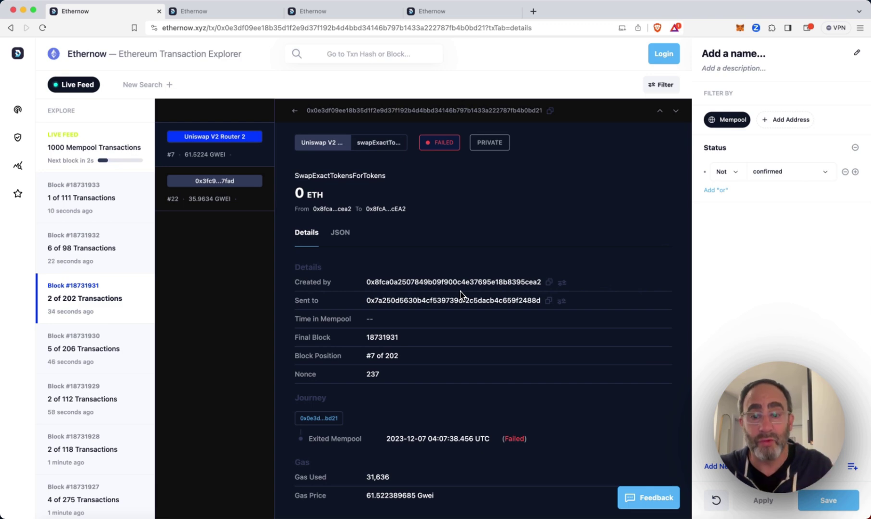
# Clear all filters and open block #18731933's details
pyautogui.click(716, 501)
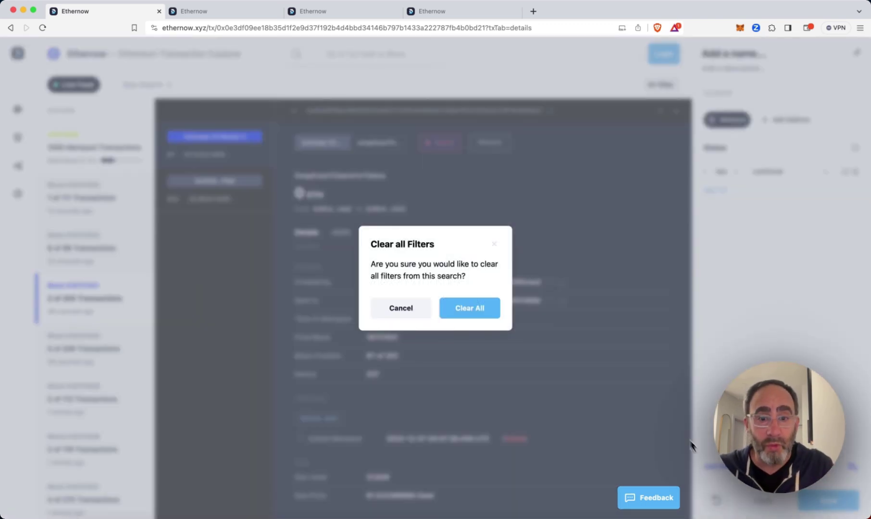
pyautogui.click(476, 312)
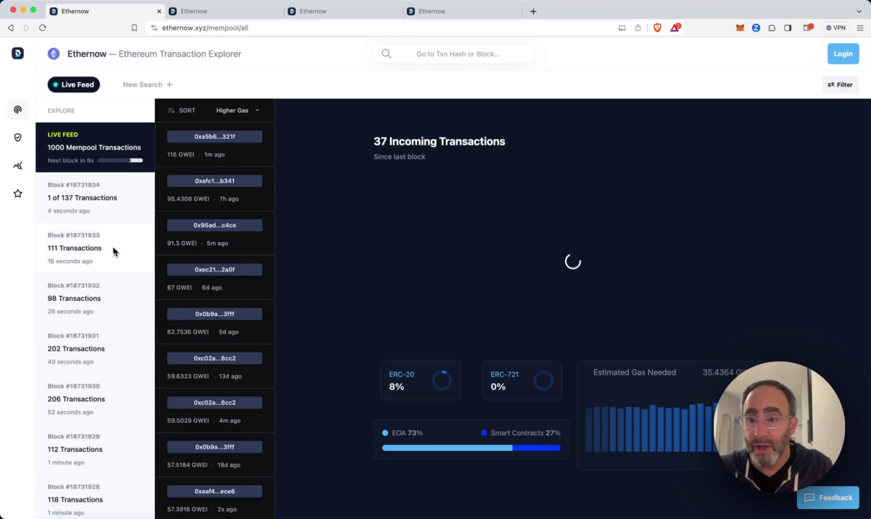
pyautogui.click(103, 250)
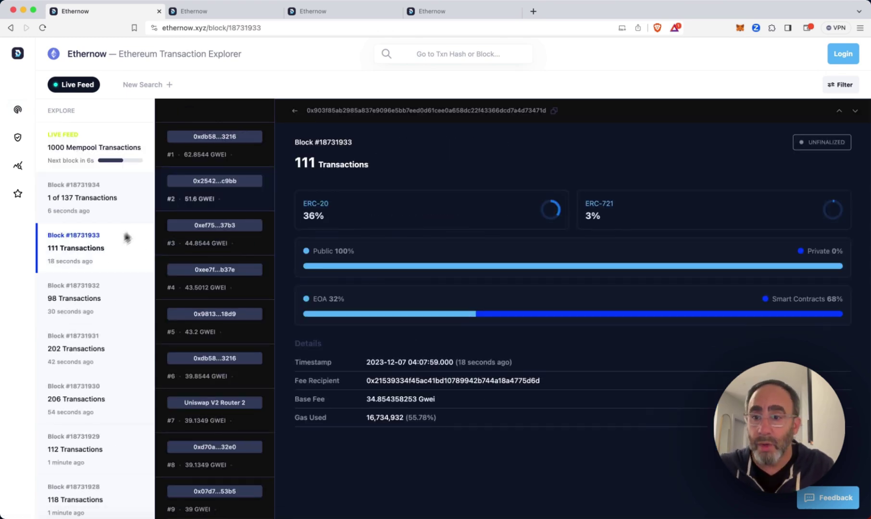
# Step through the block's transactions #1 to #6
pyautogui.click(211, 151)
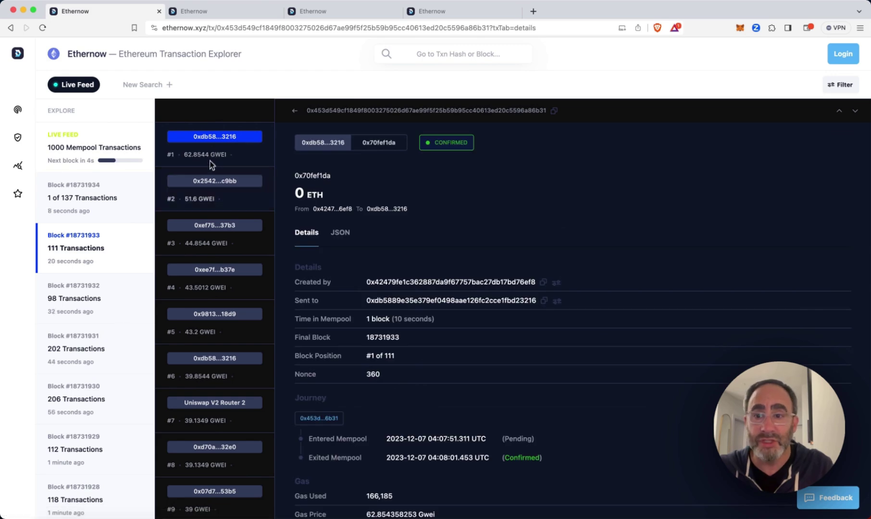
pyautogui.click(211, 184)
pyautogui.click(219, 228)
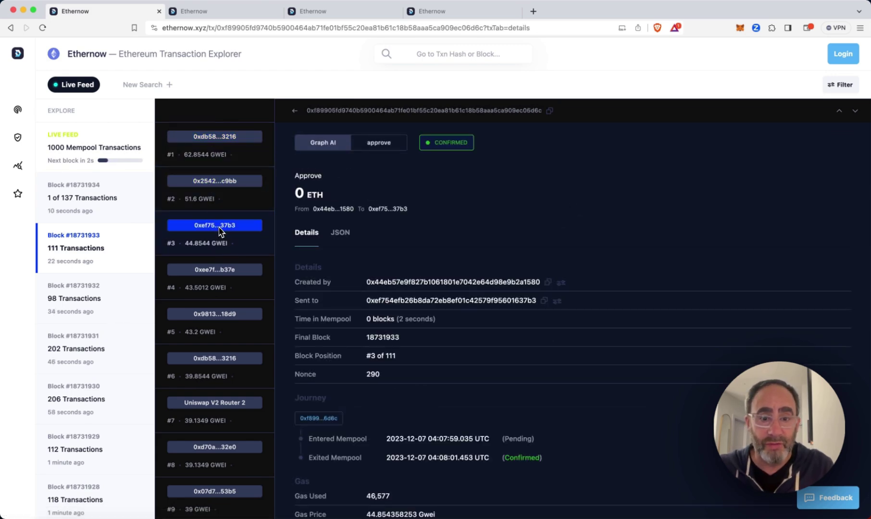
pyautogui.click(225, 271)
pyautogui.click(226, 313)
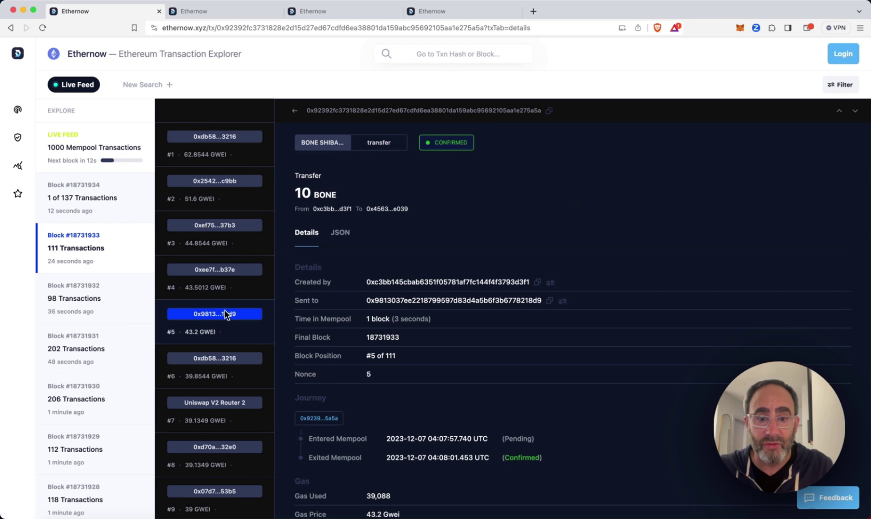
pyautogui.scroll(-1, 228, 331)
pyautogui.click(222, 329)
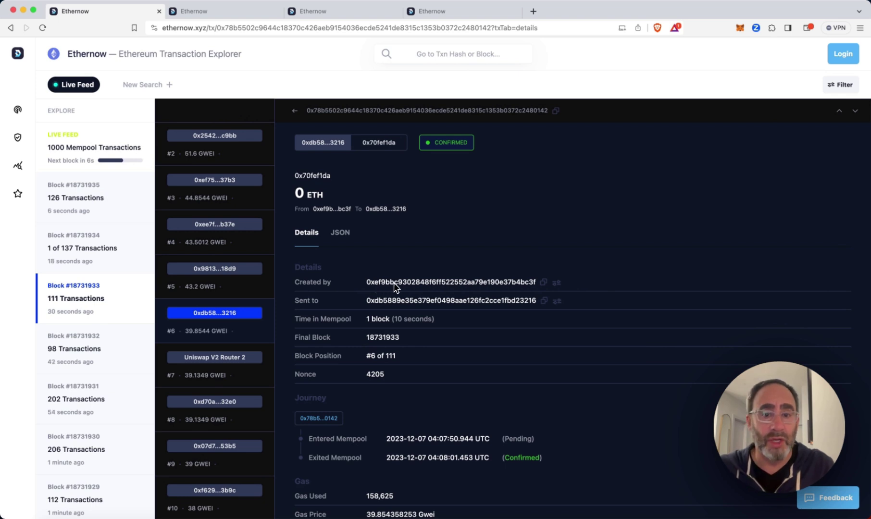
# Filter the feed by the transaction's sender address and open block #18731935, showing 1 of 126 transactions
pyautogui.click(557, 284)
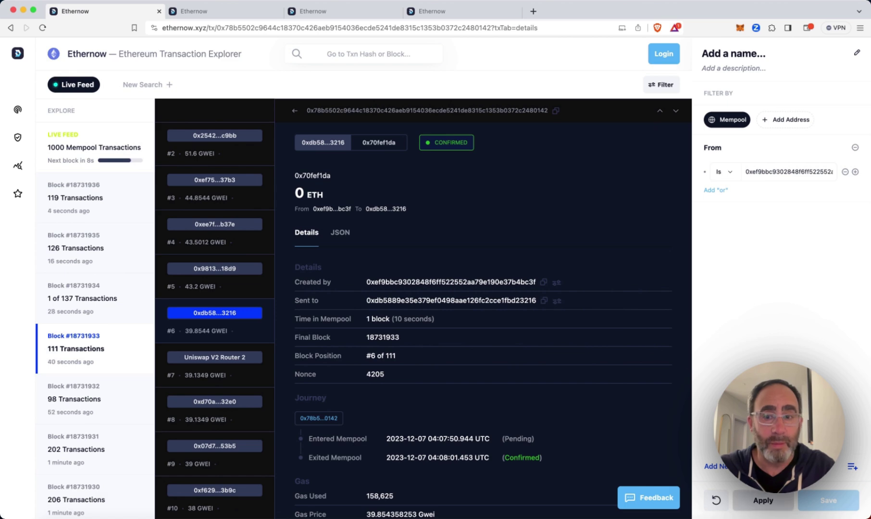
pyautogui.click(763, 500)
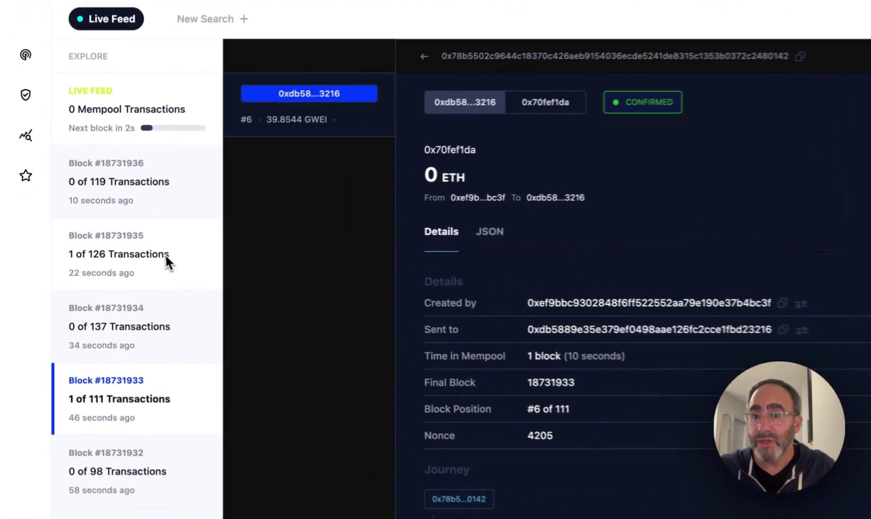
pyautogui.click(166, 254)
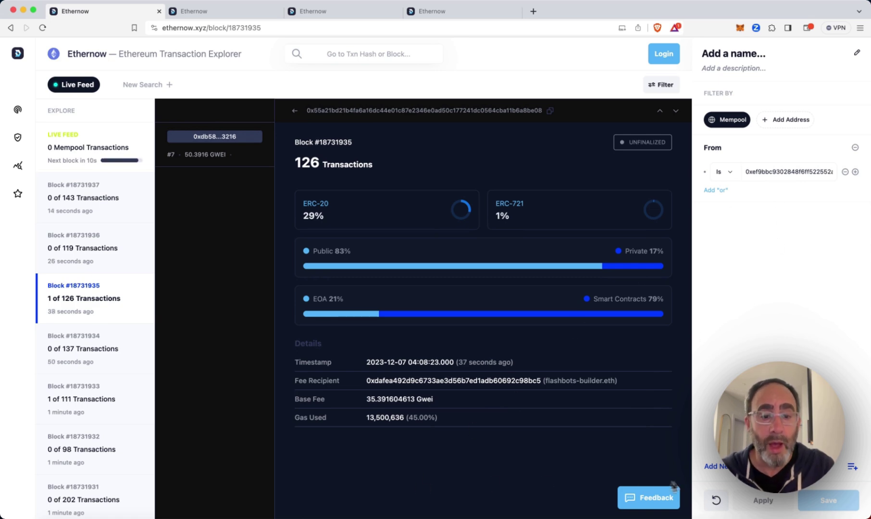
# Clear all feed filters, then connect and sign in with a MetaMask wallet
pyautogui.click(716, 501)
pyautogui.click(489, 315)
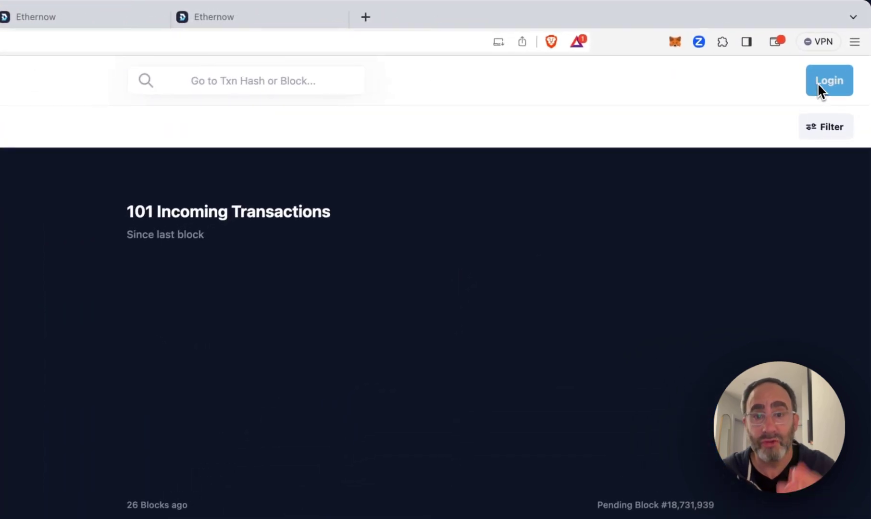
pyautogui.click(822, 82)
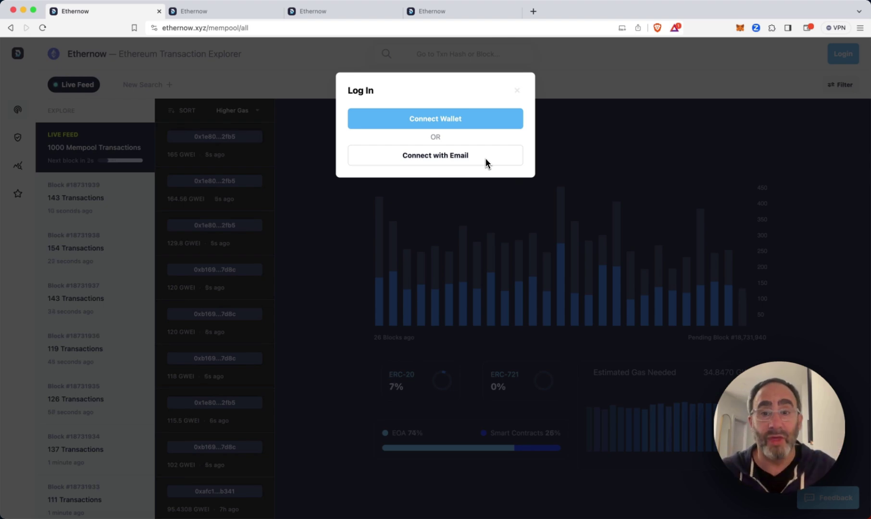
pyautogui.click(386, 126)
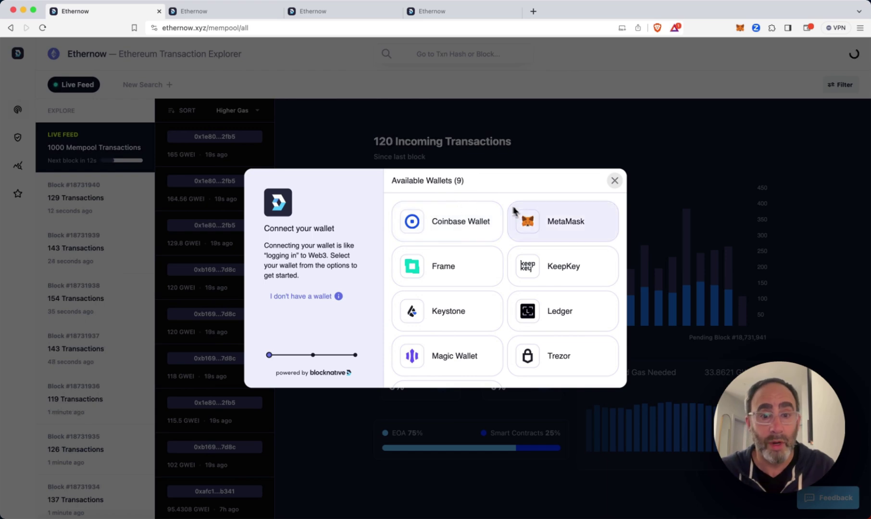
pyautogui.click(534, 220)
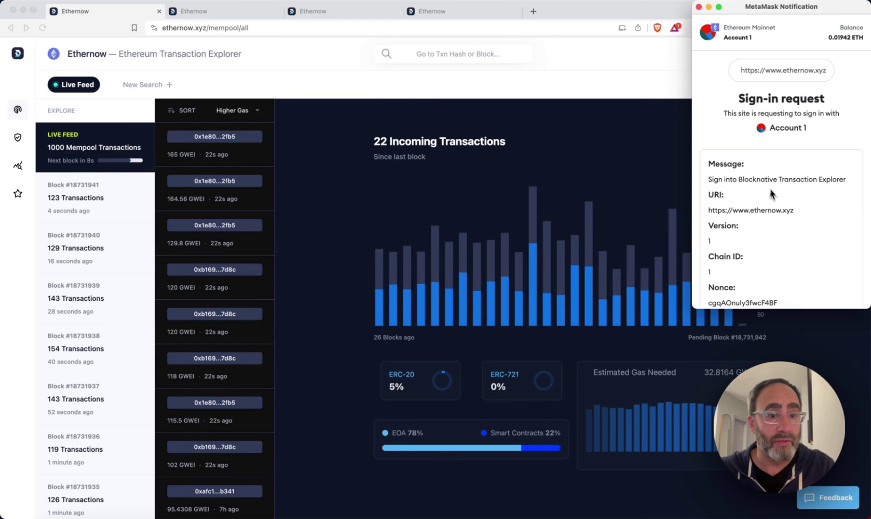
pyautogui.scroll(-3, 789, 238)
pyautogui.click(823, 290)
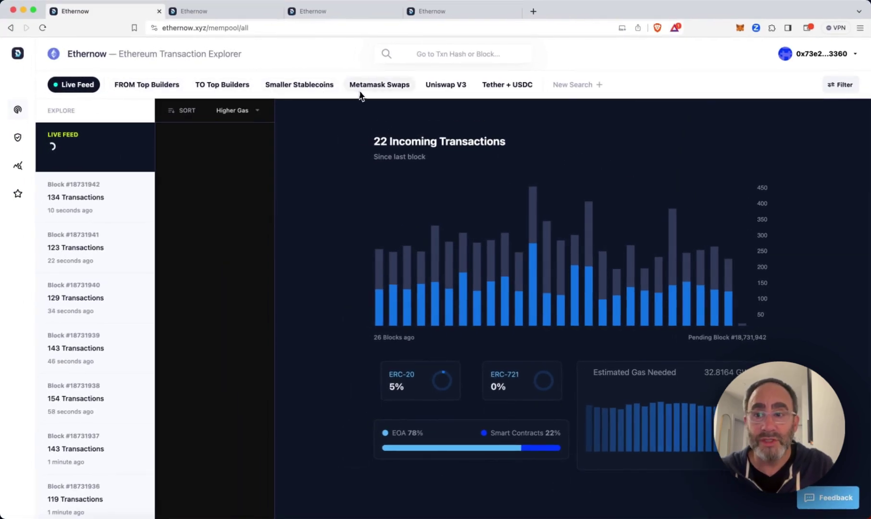
# View the Tether + USDC saved search from My Searches, then return to the six-search list
pyautogui.moveTo(68, 134)
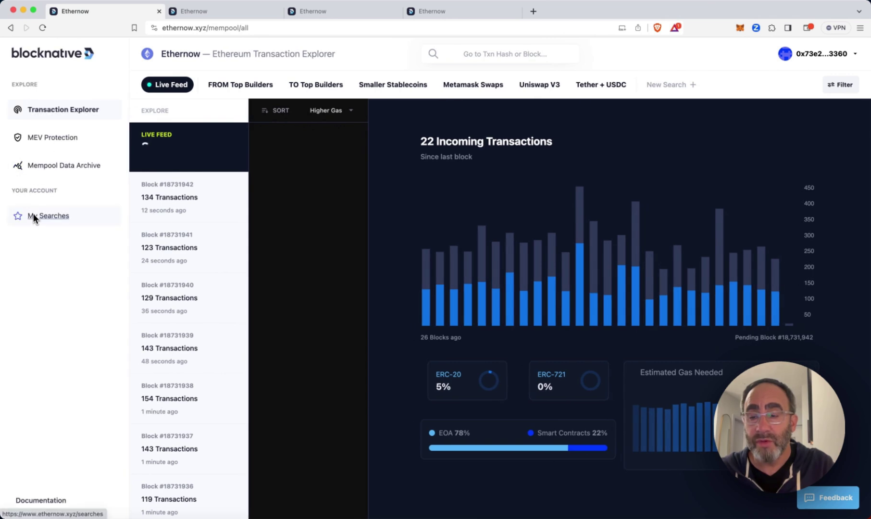
pyautogui.click(36, 219)
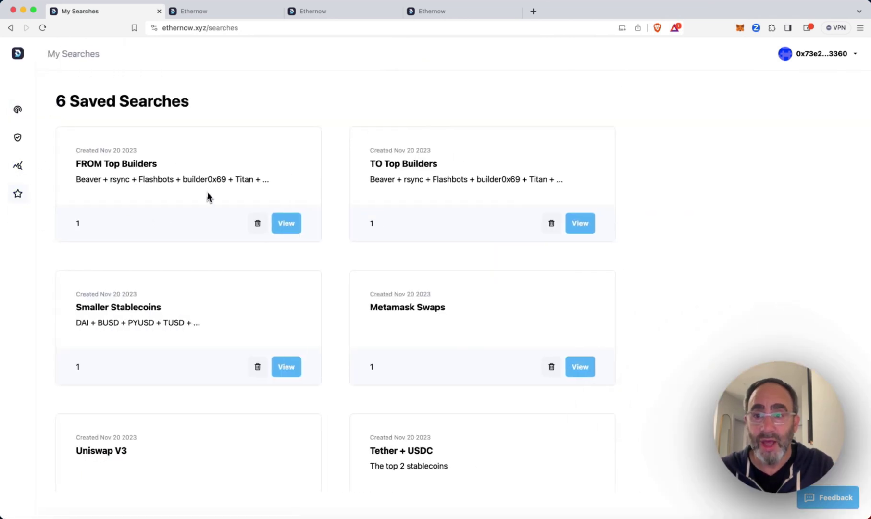
pyautogui.scroll(-2, 404, 221)
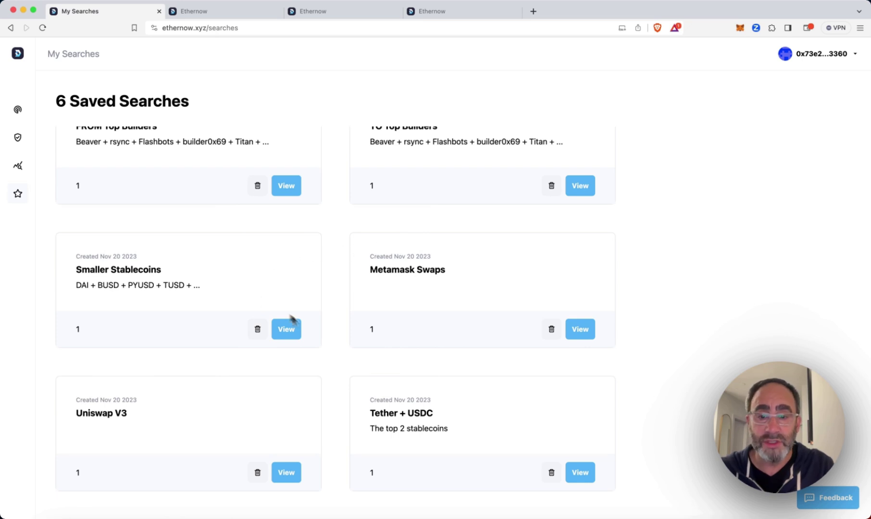
pyautogui.click(577, 473)
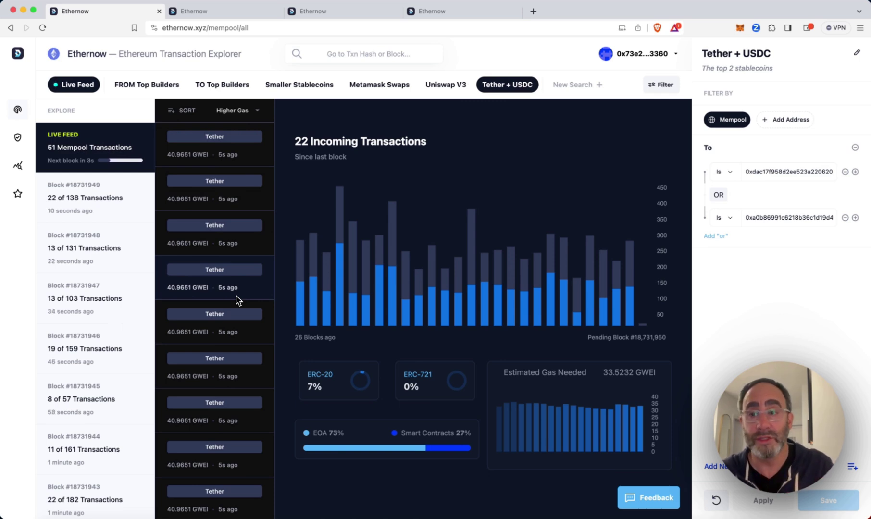
pyautogui.moveTo(31, 206)
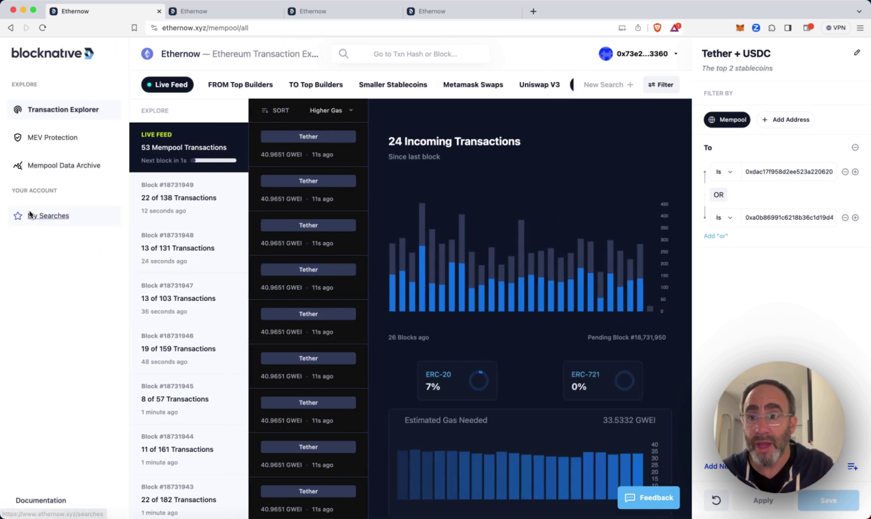
pyautogui.click(54, 215)
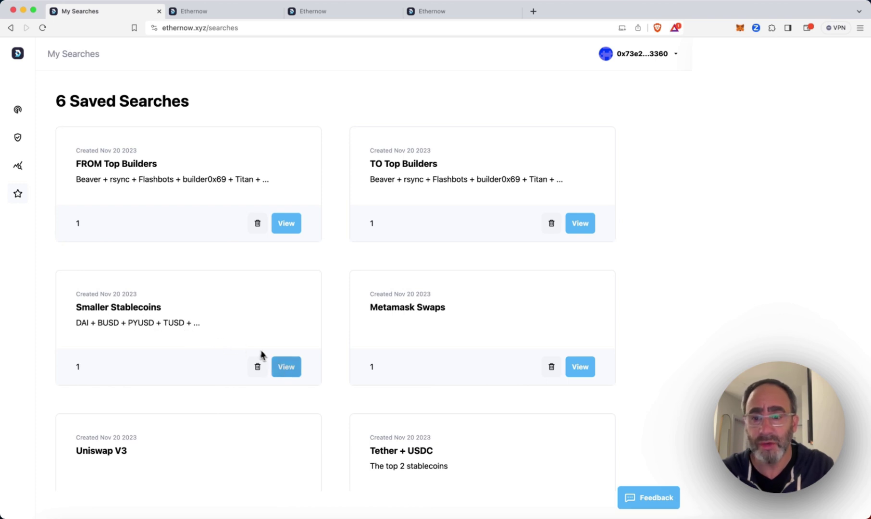
# Run the Smaller Stablecoins saved search and review its stablecoin To-address filters
pyautogui.click(282, 368)
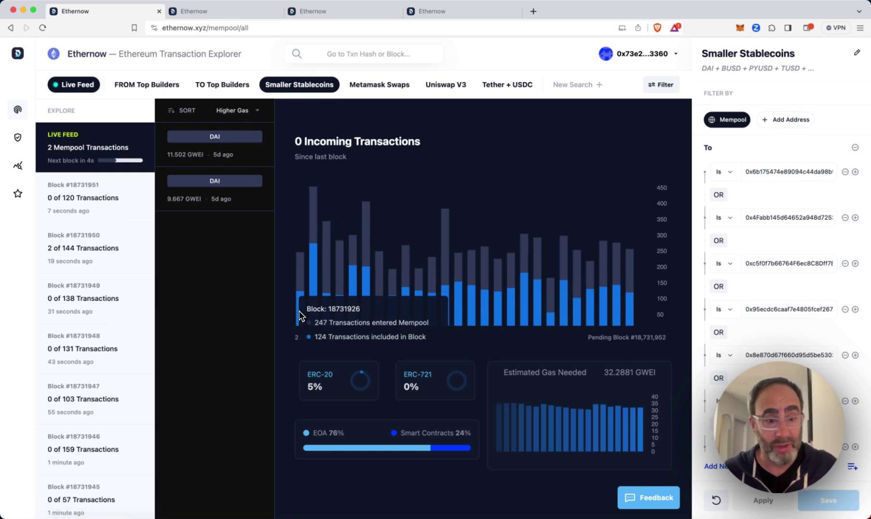
pyautogui.scroll(-3, 763, 226)
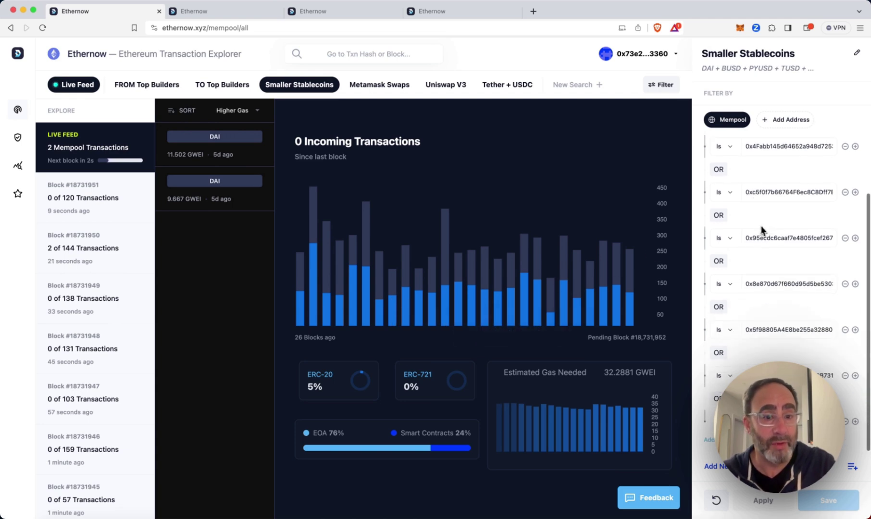
pyautogui.scroll(3, 772, 223)
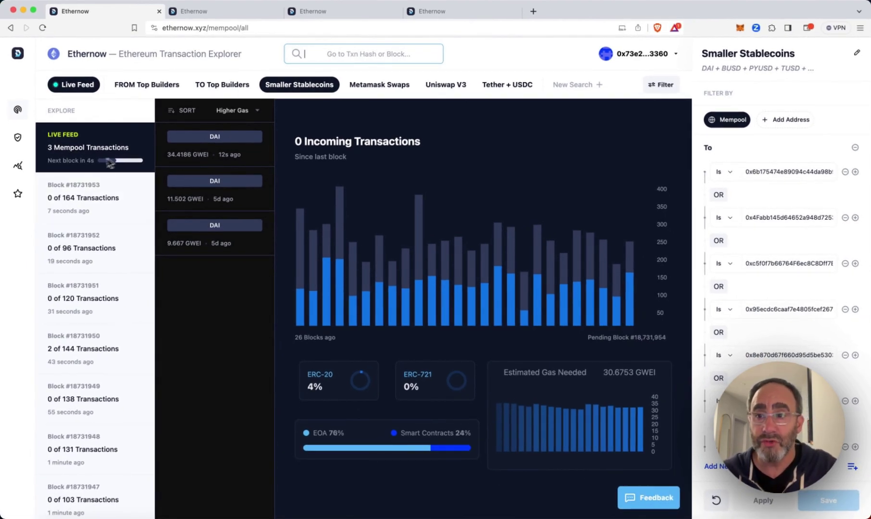
pyautogui.moveTo(39, 142)
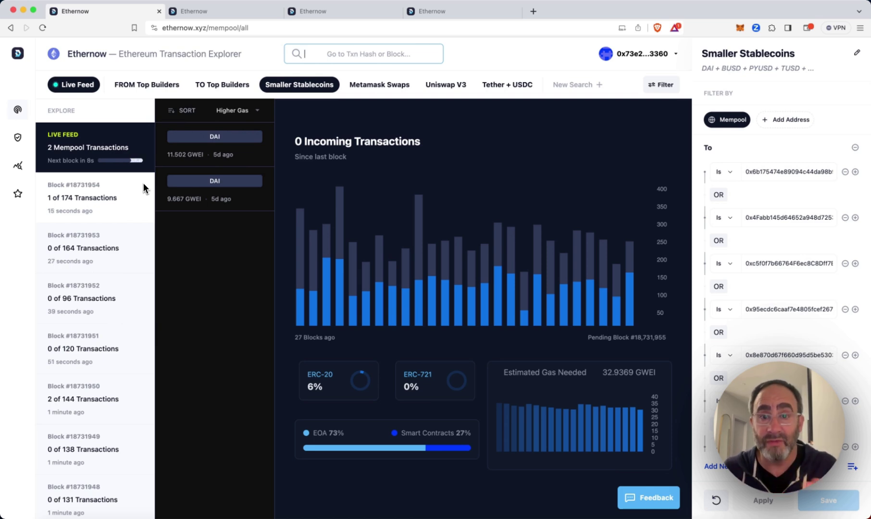
pyautogui.moveTo(29, 166)
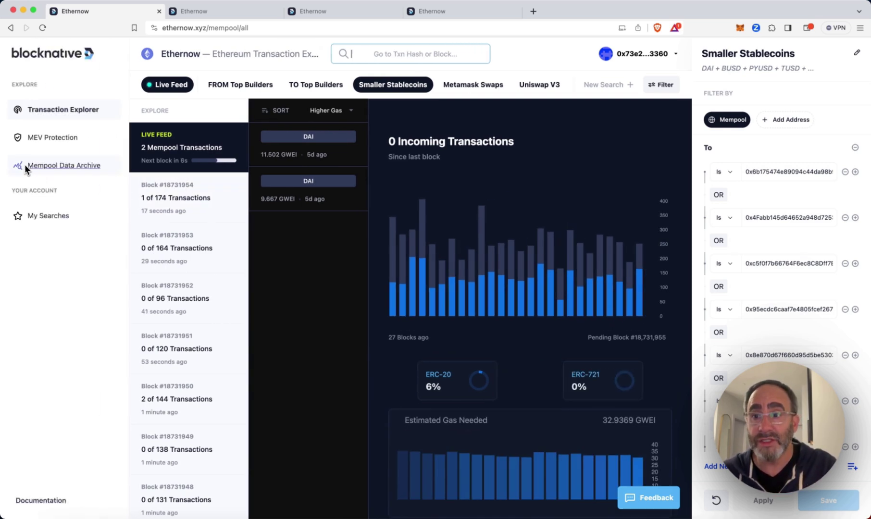
# Open the Mempool Data Archive docs page, then go back to the Ethernow feed tab
pyautogui.click(44, 166)
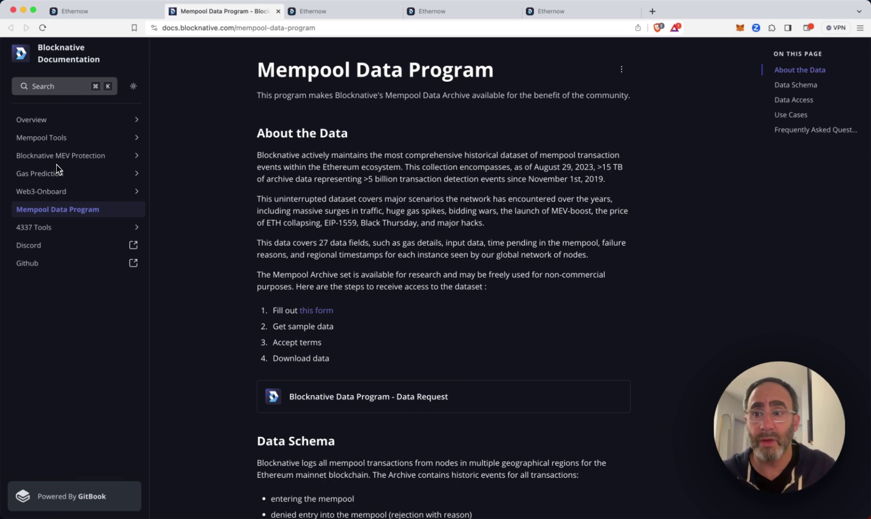
pyautogui.click(76, 11)
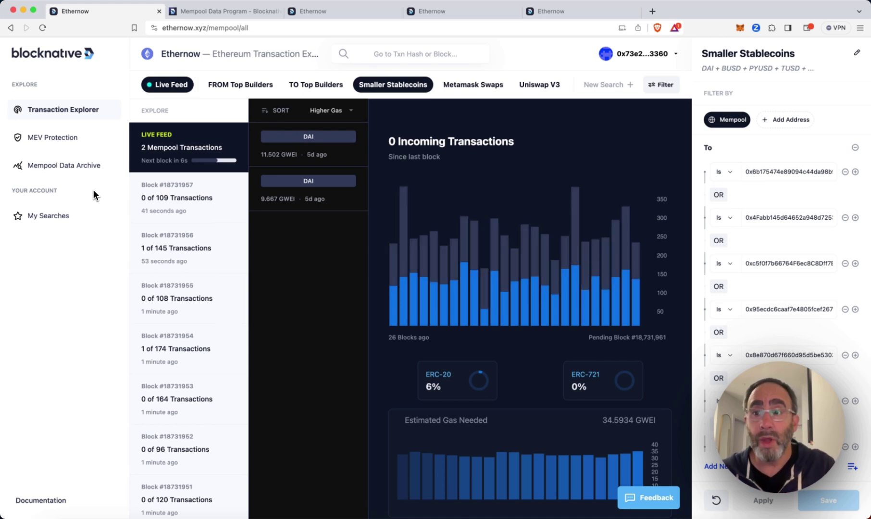
# Open the MEV Protection (Transaction Boost) docs and scroll through its endpoints and supported RPCs
pyautogui.click(64, 146)
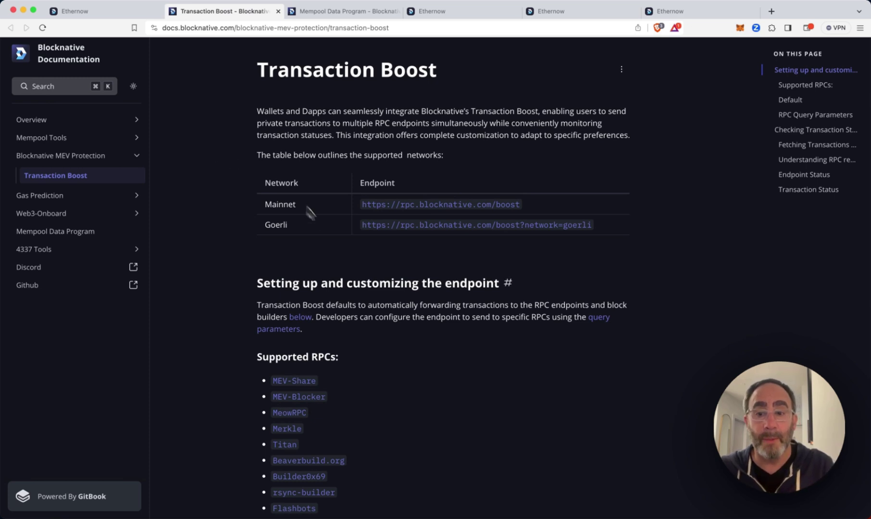
pyautogui.scroll(-5, 337, 240)
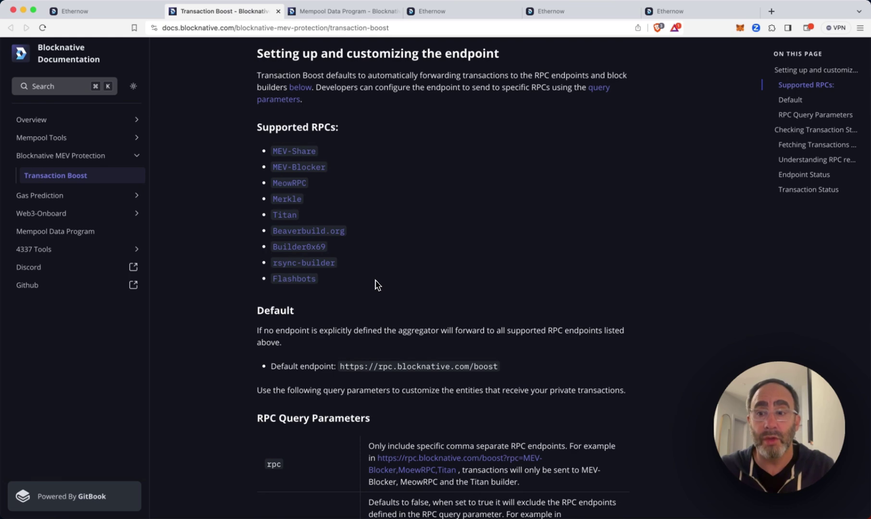
pyautogui.scroll(5, 378, 285)
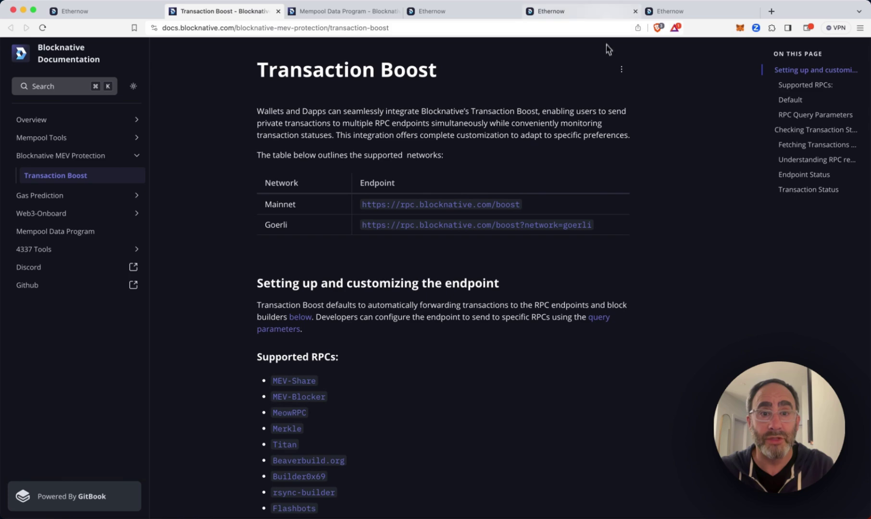
# Show the transaction's Boost details: builder Beaver and the 1.6024 ETH ($3606.87) refund
pyautogui.click(601, 11)
pyautogui.click(673, 12)
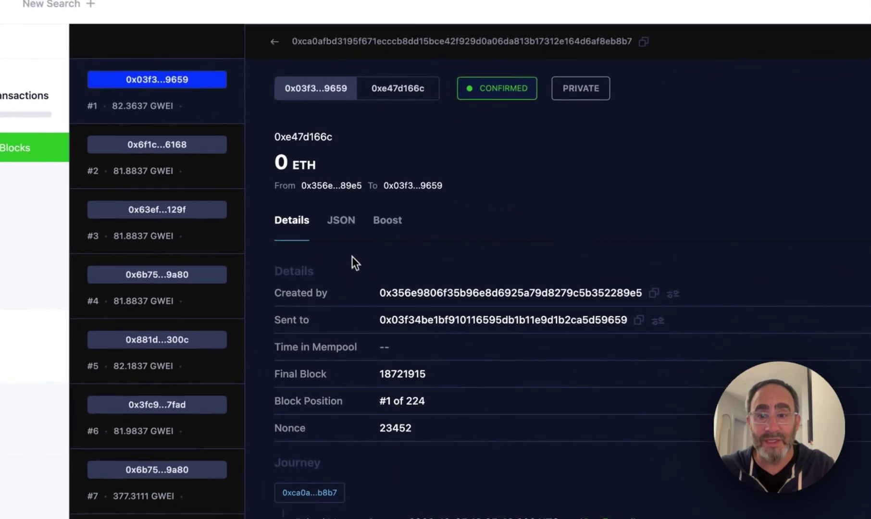
pyautogui.click(413, 262)
pyautogui.click(389, 230)
pyautogui.rightClick(440, 307)
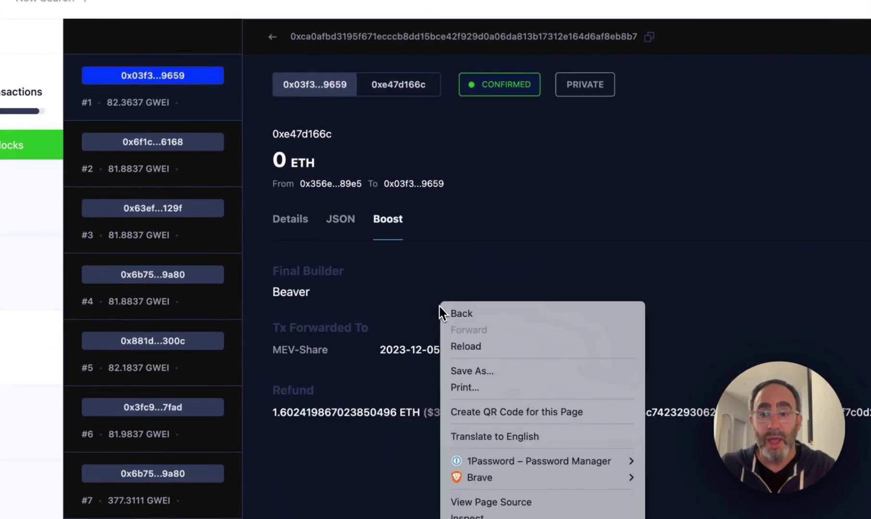
pyautogui.click(456, 231)
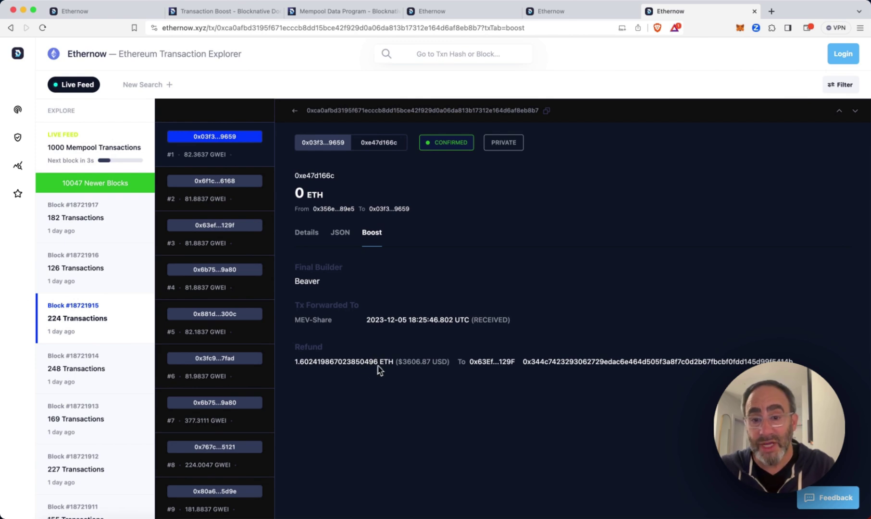
pyautogui.moveTo(402, 364); pyautogui.dragTo(427, 365)
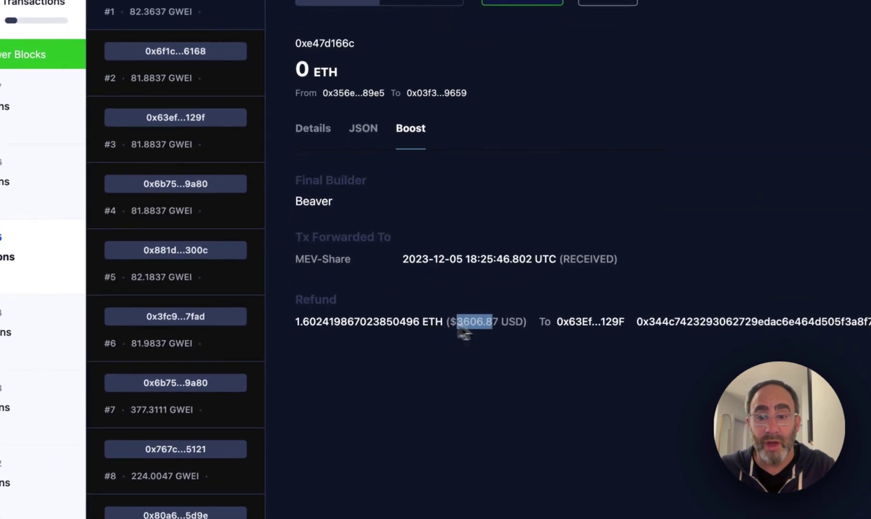
pyautogui.click(323, 331)
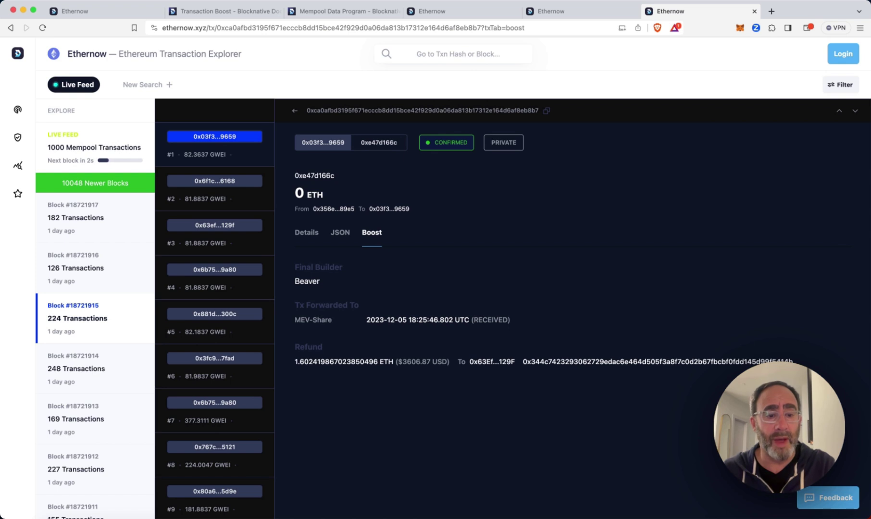
# Open the Ethernow Feedback & Contact Form from the Feedback button
pyautogui.click(820, 498)
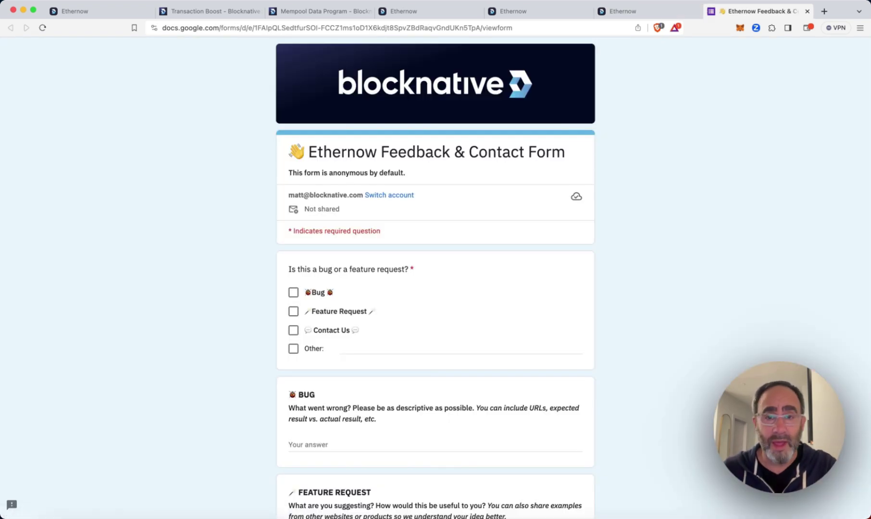